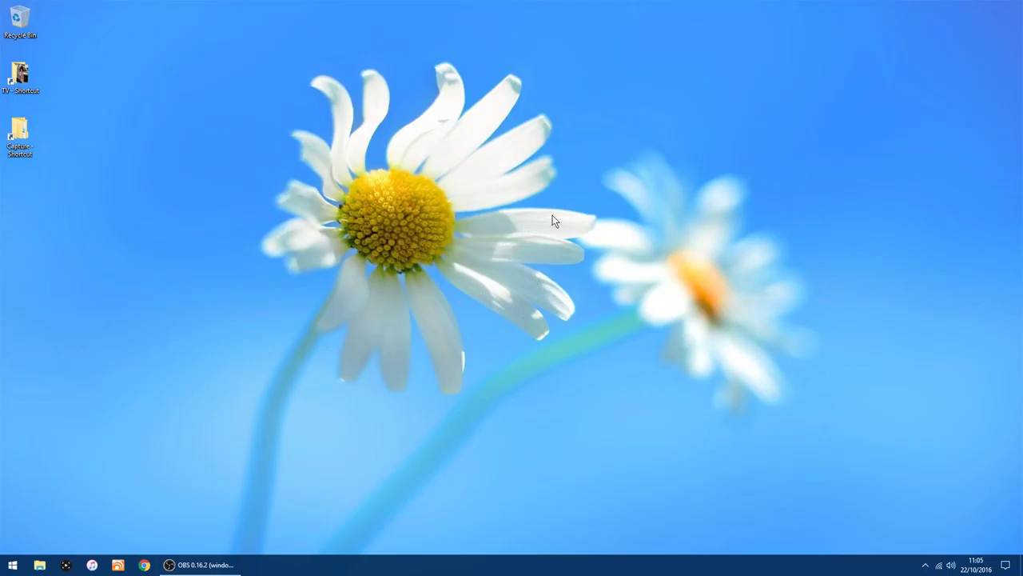
- Launch Google Chrome from its taskbar icon
{"action": "left_click", "coordinate": [143, 565]}
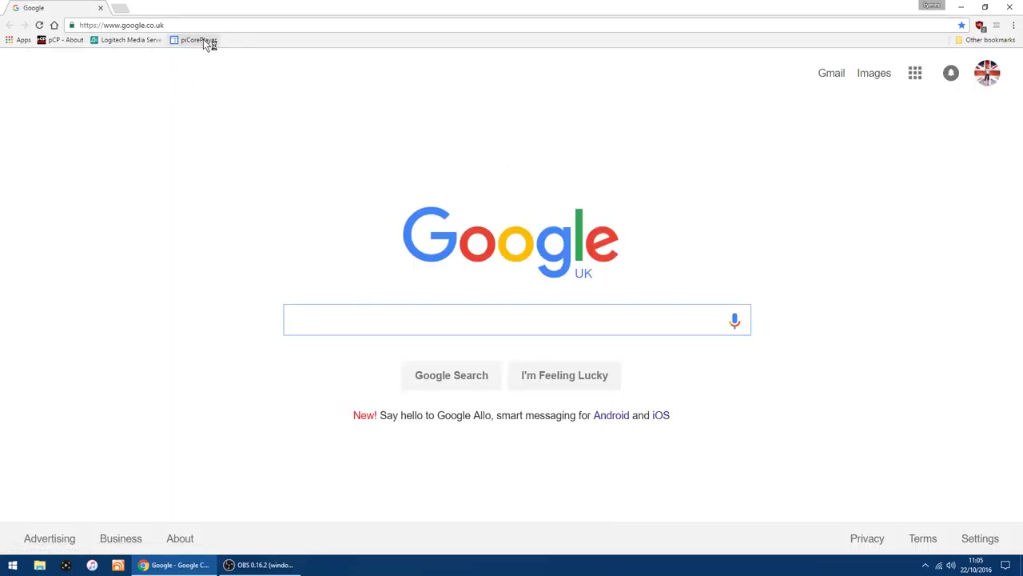
- View the piCorePlayer website's download page listing version 3.02, then close Chrome
{"action": "left_click", "coordinate": [203, 40]}
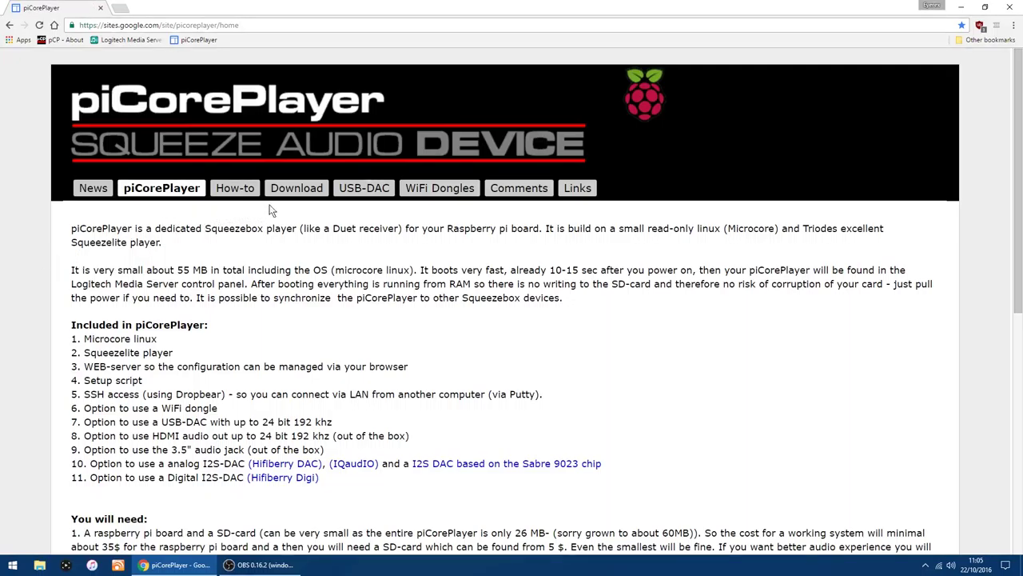
{"action": "left_click", "coordinate": [312, 193]}
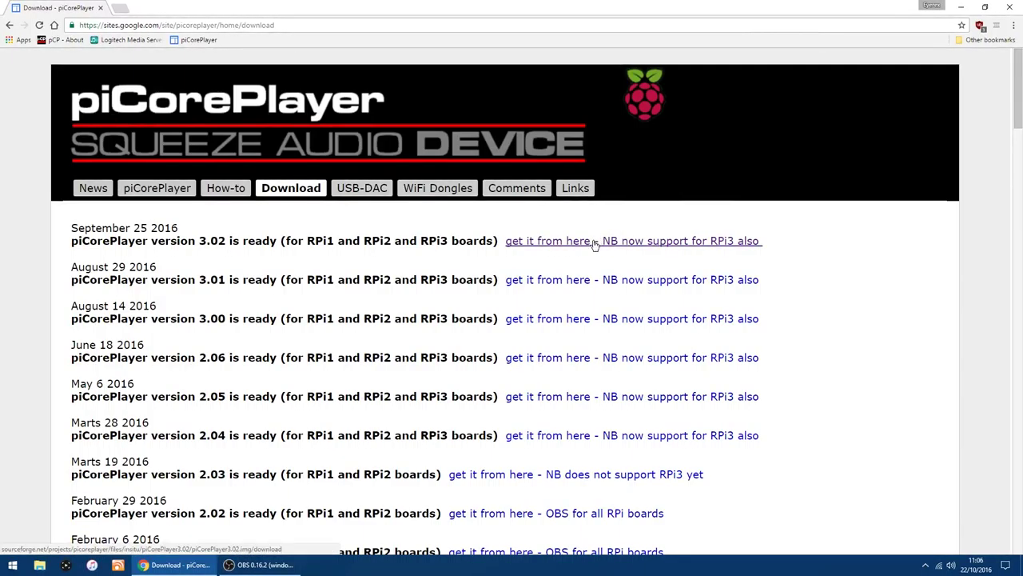
{"action": "left_click", "coordinate": [1011, 7]}
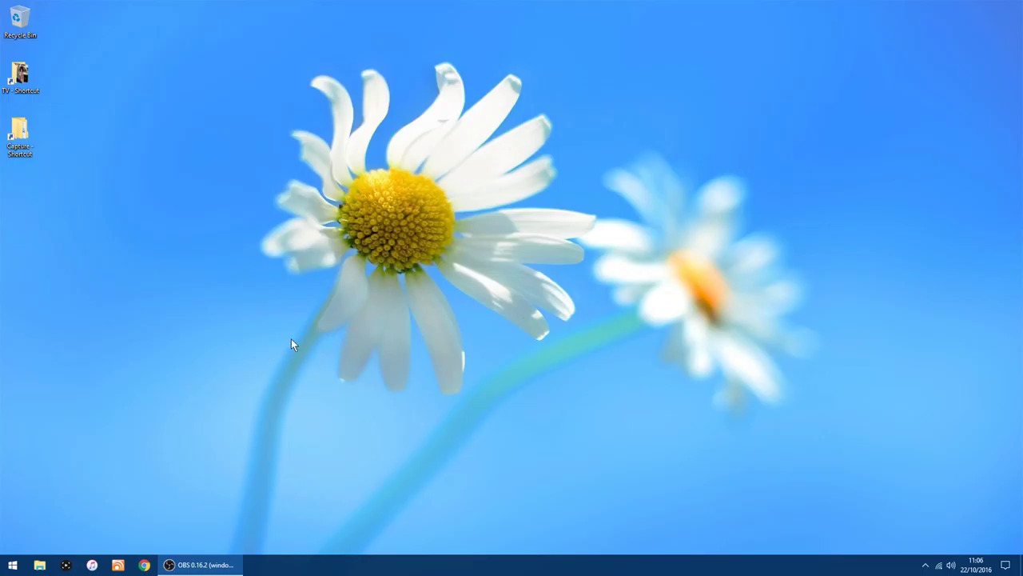
- Launch SDFormatter from the S section of the Start menu app list
{"action": "left_click", "coordinate": [12, 565]}
{"action": "scroll", "coordinate": [241, 394], "scroll_direction": "down", "scroll_amount": 3}
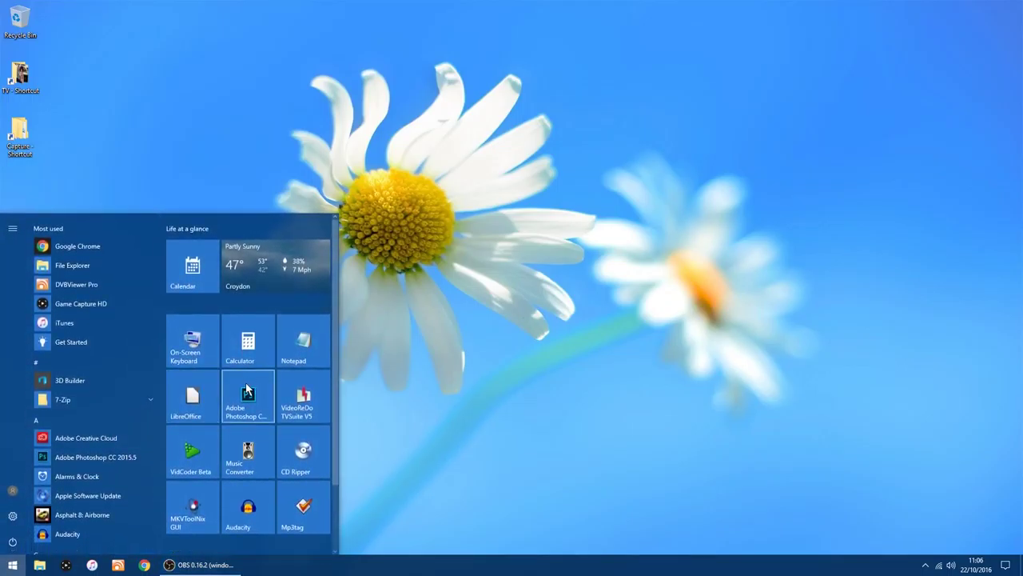
{"action": "left_click", "coordinate": [60, 421]}
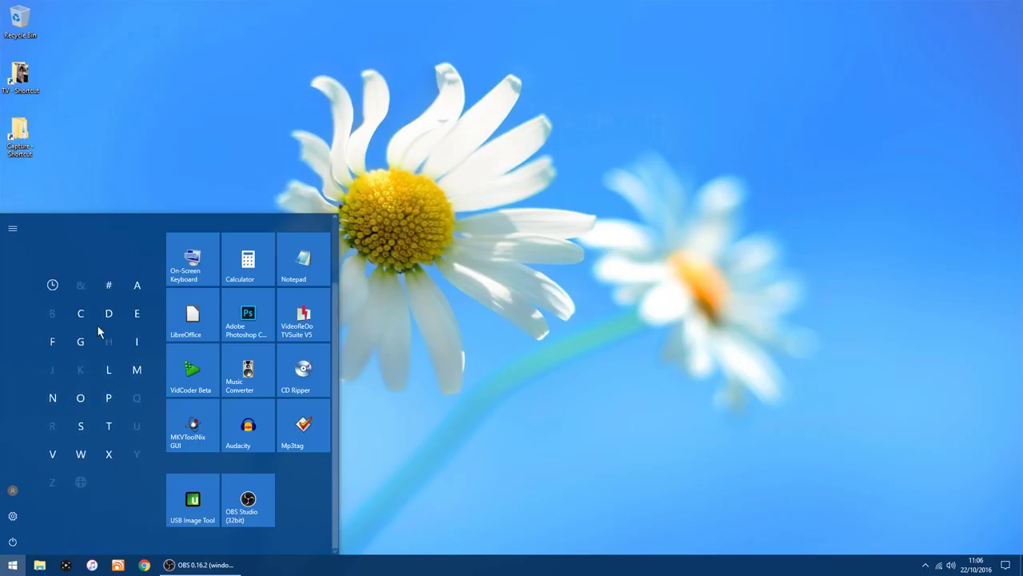
{"action": "left_click", "coordinate": [91, 428]}
{"action": "left_click", "coordinate": [81, 244]}
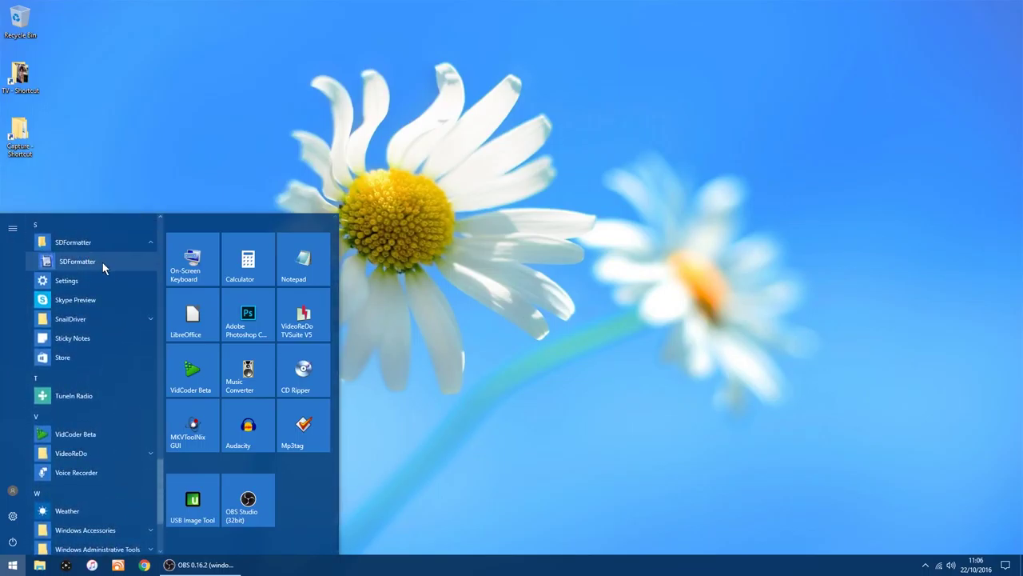
{"action": "left_click", "coordinate": [103, 262]}
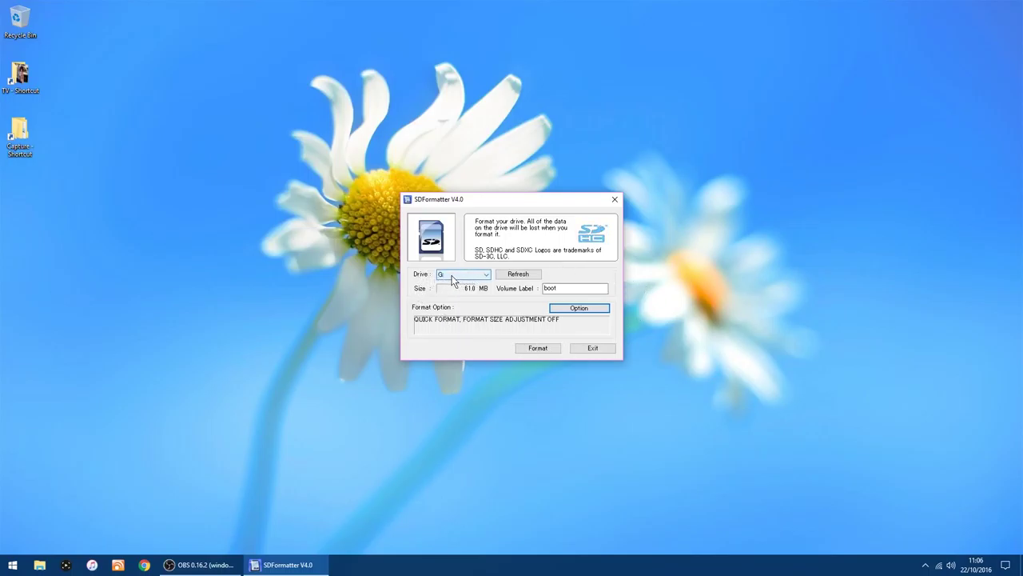
- Quick-format the SD card in drive G: as FAT32, then exit SDFormatter
{"action": "left_click", "coordinate": [538, 349]}
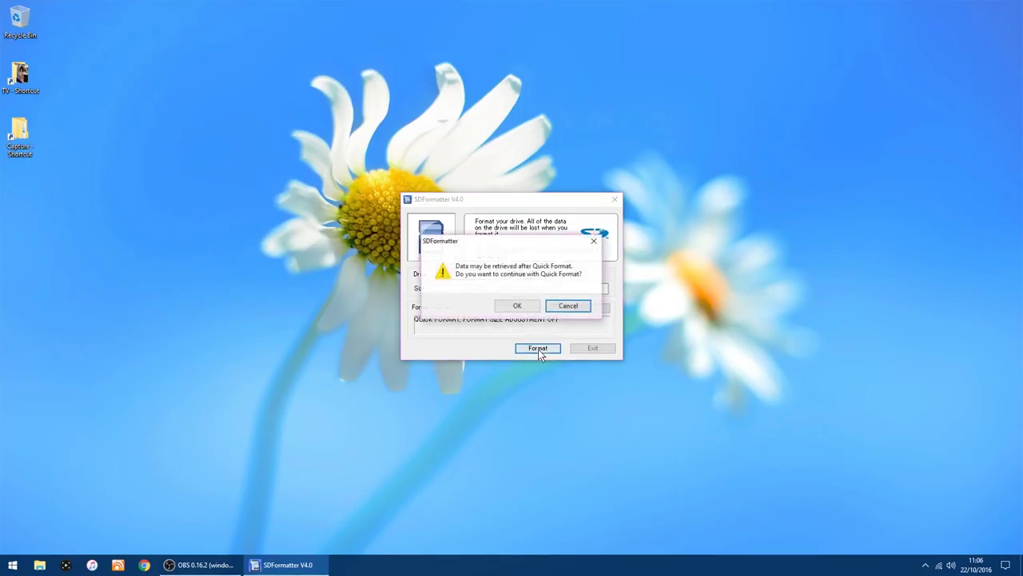
{"action": "left_click", "coordinate": [516, 305]}
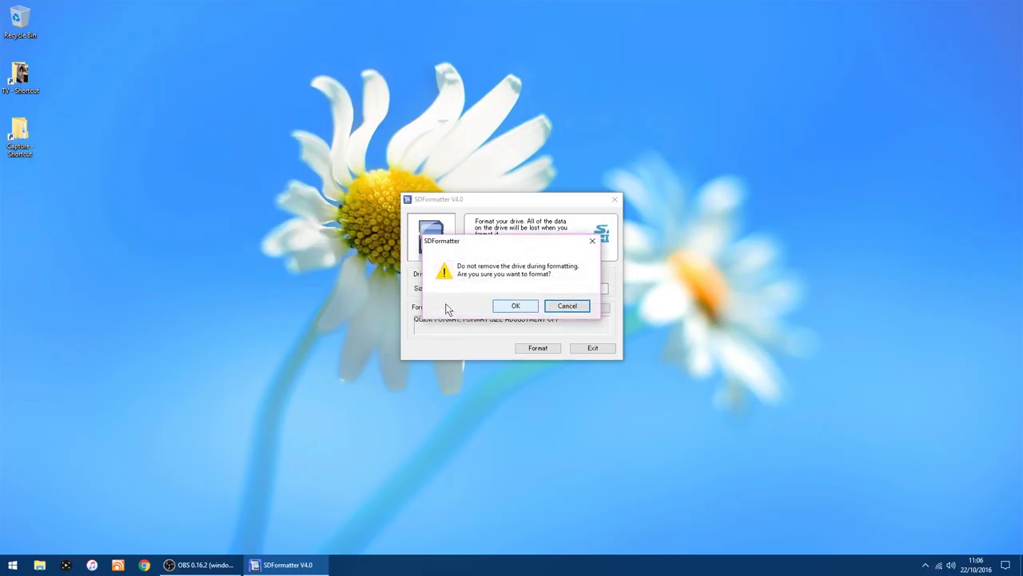
{"action": "left_click", "coordinate": [516, 306]}
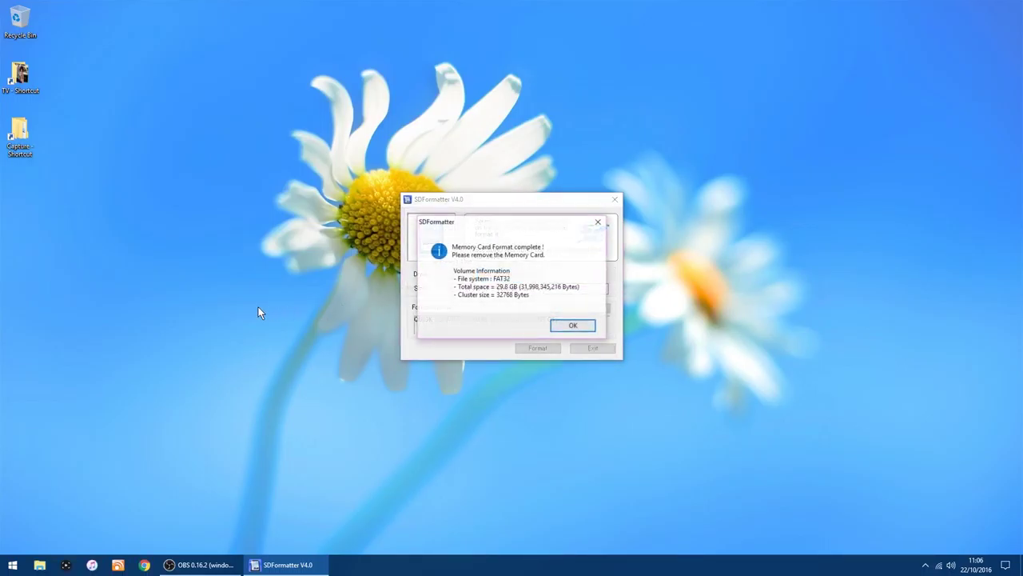
{"action": "left_click", "coordinate": [570, 324]}
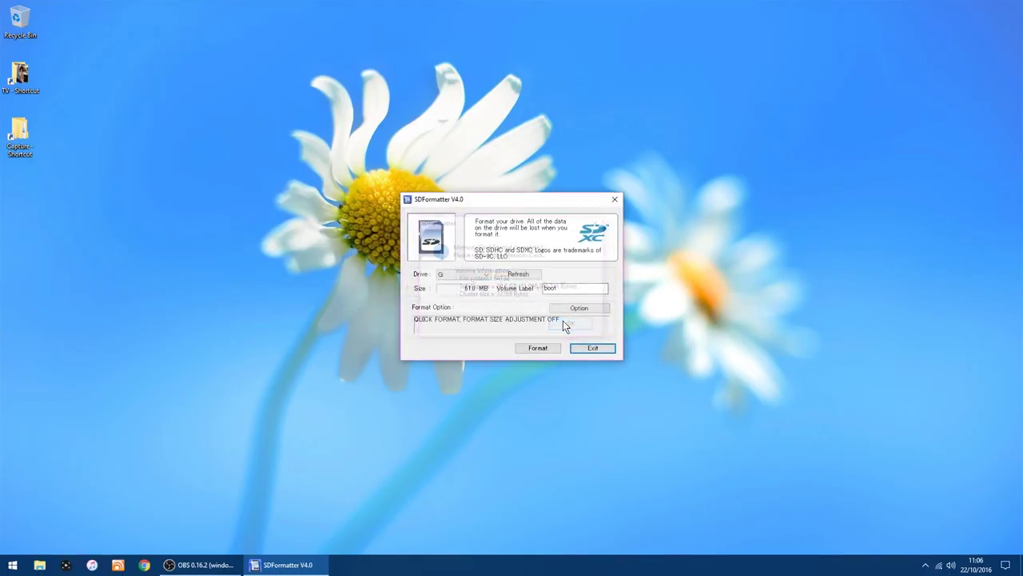
{"action": "left_click", "coordinate": [600, 350]}
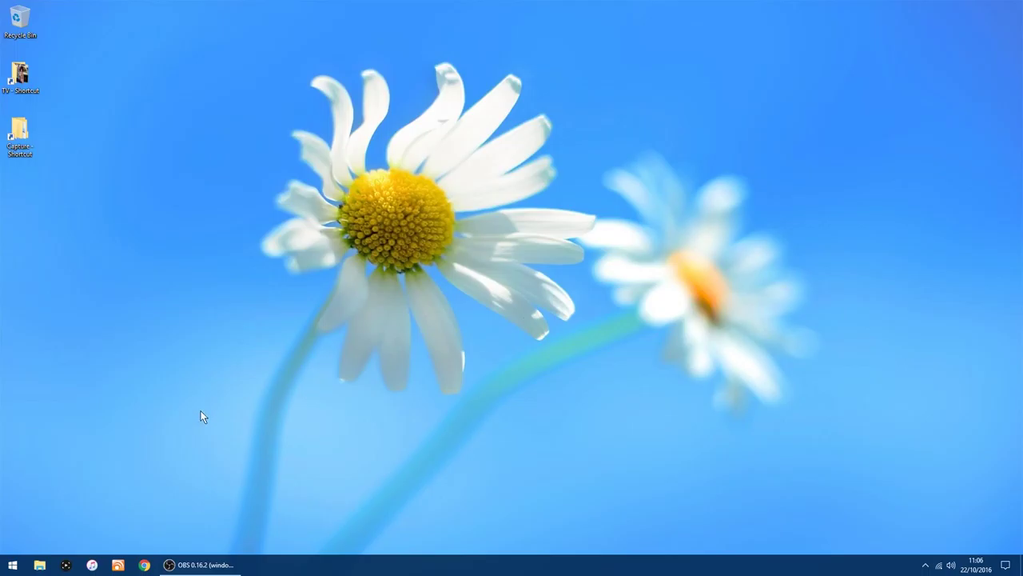
- Launch USB Image Tool and add piCorePlayer3.02.img from Downloads to its Favorites
{"action": "left_click", "coordinate": [12, 564]}
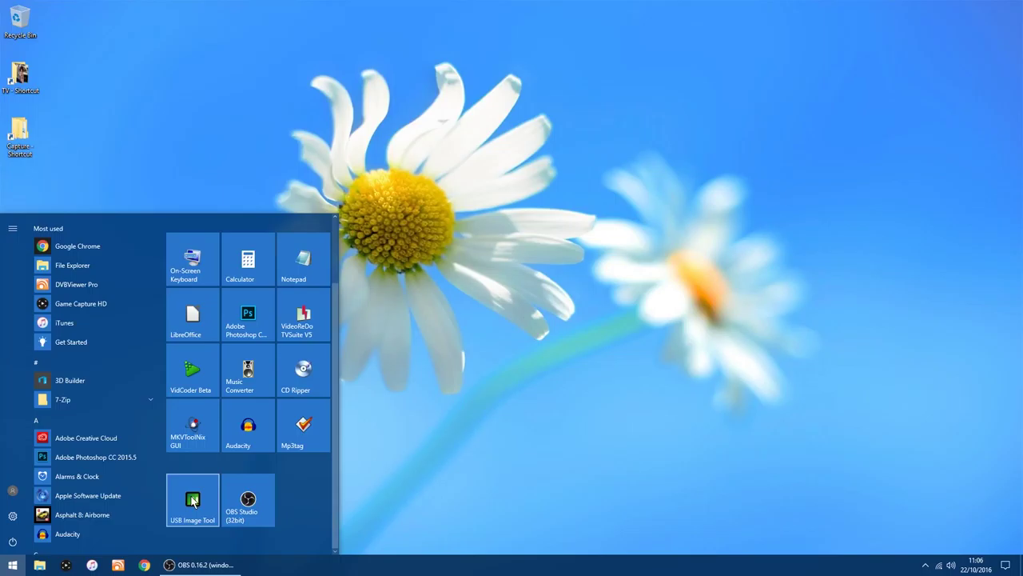
{"action": "left_click", "coordinate": [478, 259]}
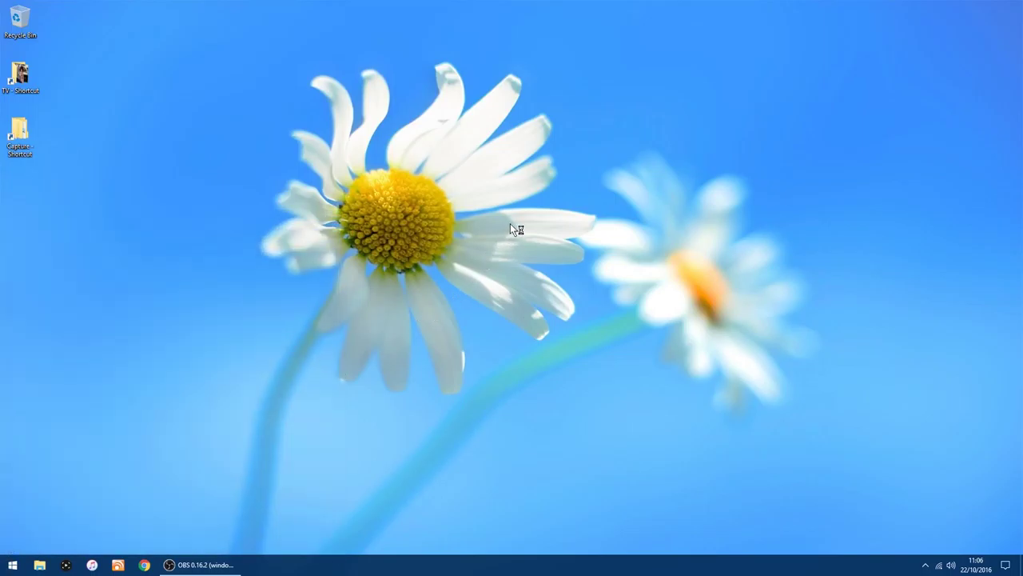
{"action": "left_click_drag", "start_coordinate": [195, 62], "coordinate": [484, 176]}
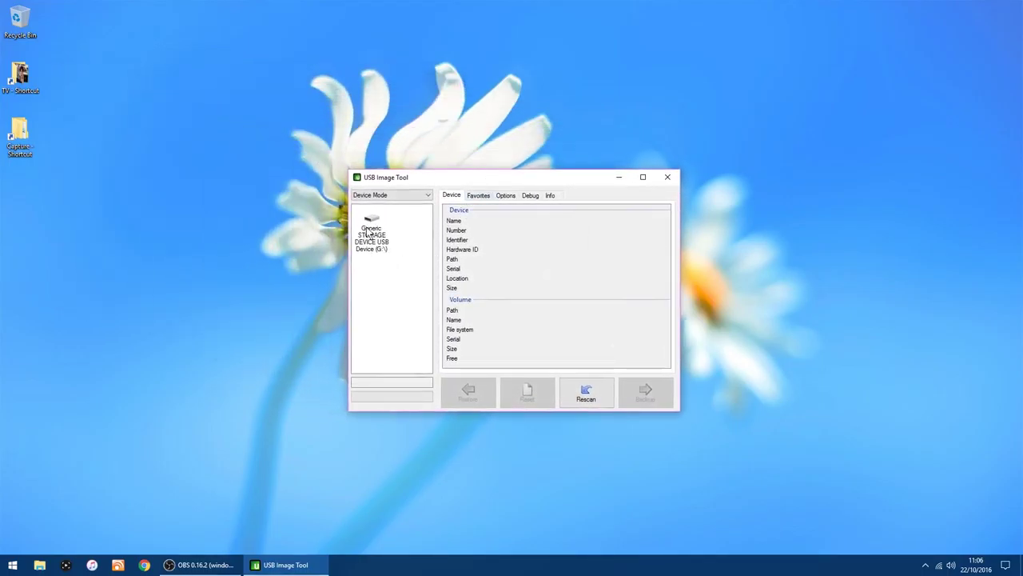
{"action": "left_click", "coordinate": [481, 196]}
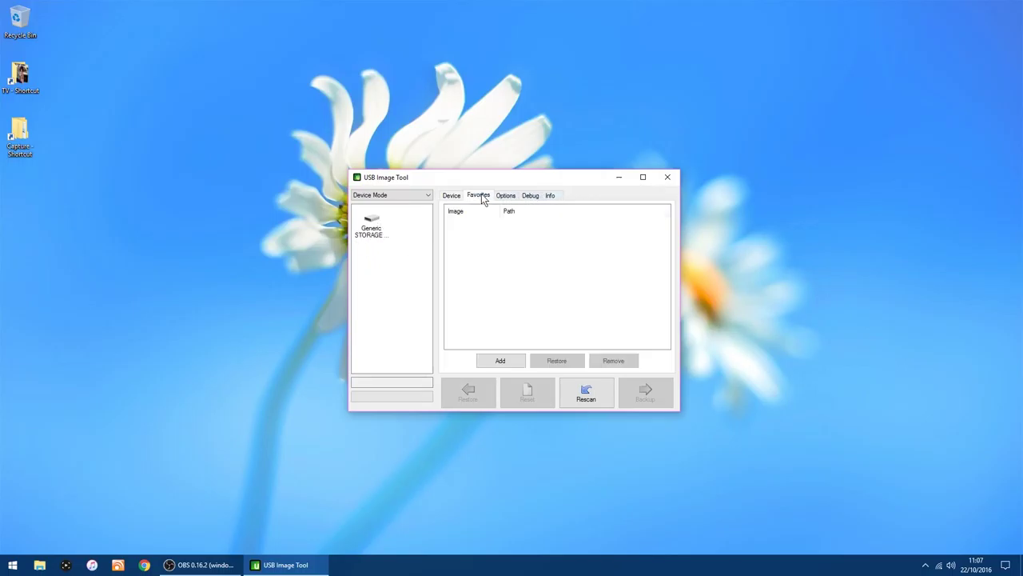
{"action": "left_click", "coordinate": [501, 361]}
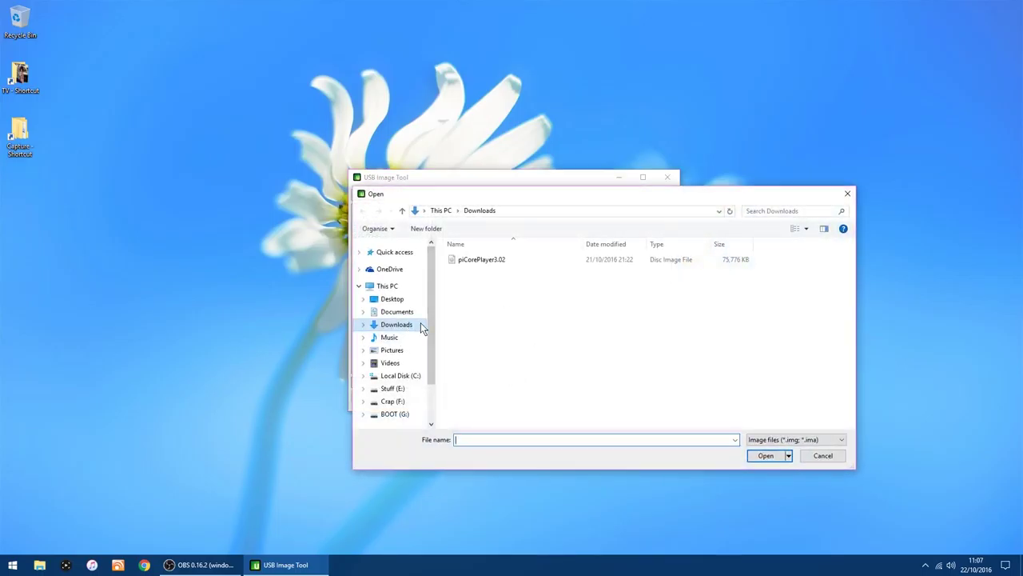
{"action": "double_click", "coordinate": [483, 261]}
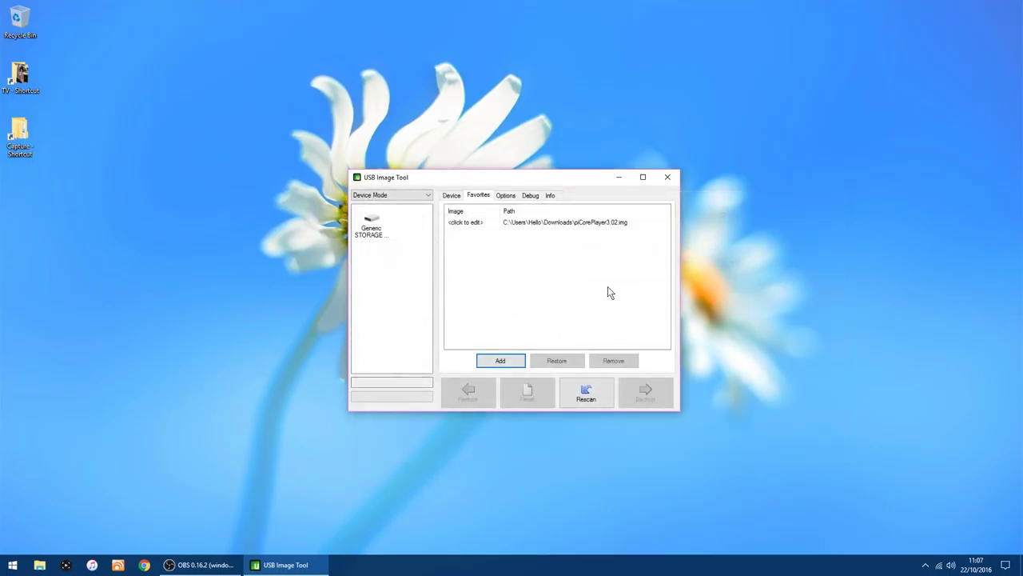
- Restore the piCorePlayer3.02 image onto the Generic STORAGE USB device, then close the tool
{"action": "left_click", "coordinate": [375, 232]}
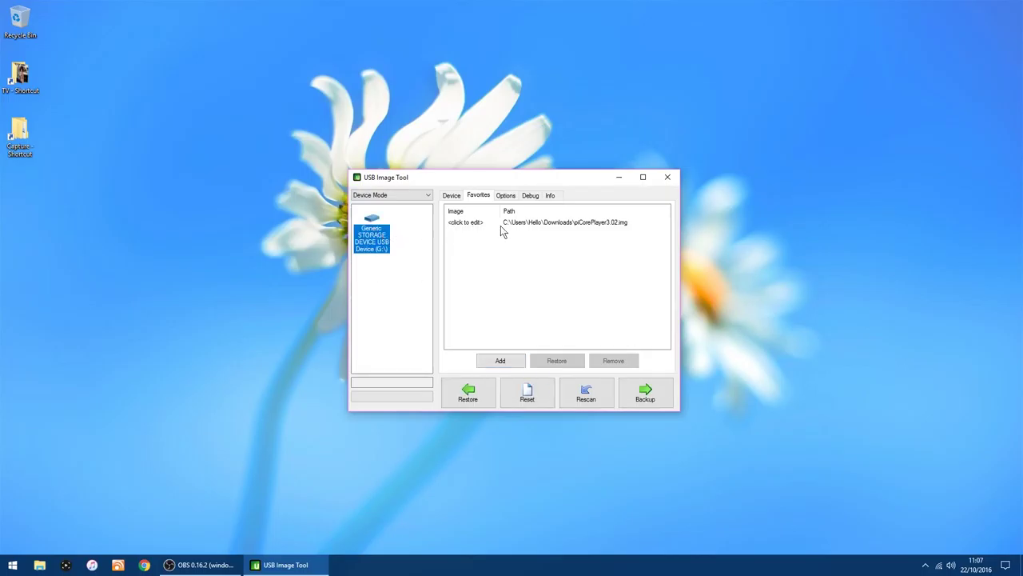
{"action": "left_click", "coordinate": [525, 226]}
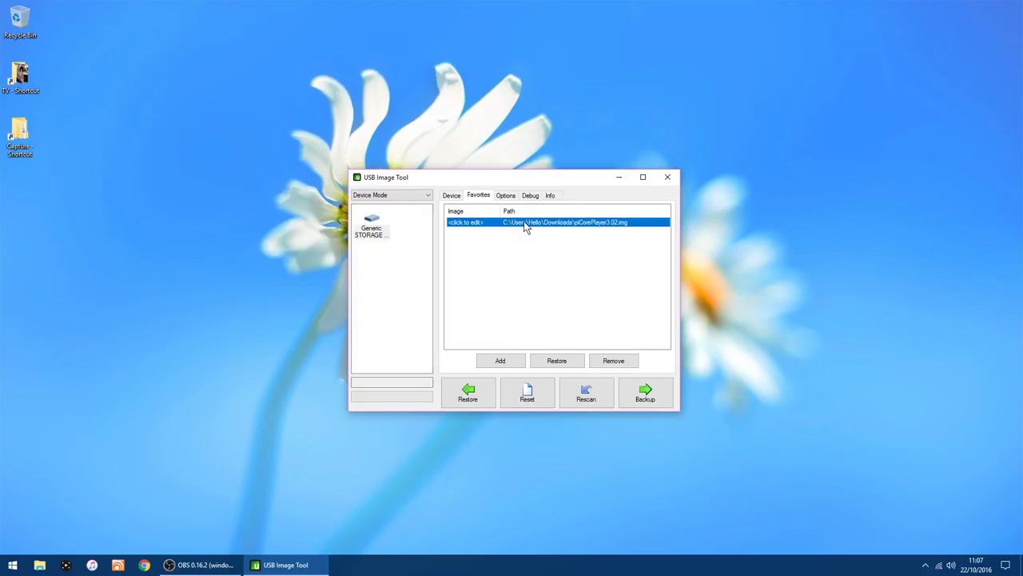
{"action": "left_click", "coordinate": [562, 366]}
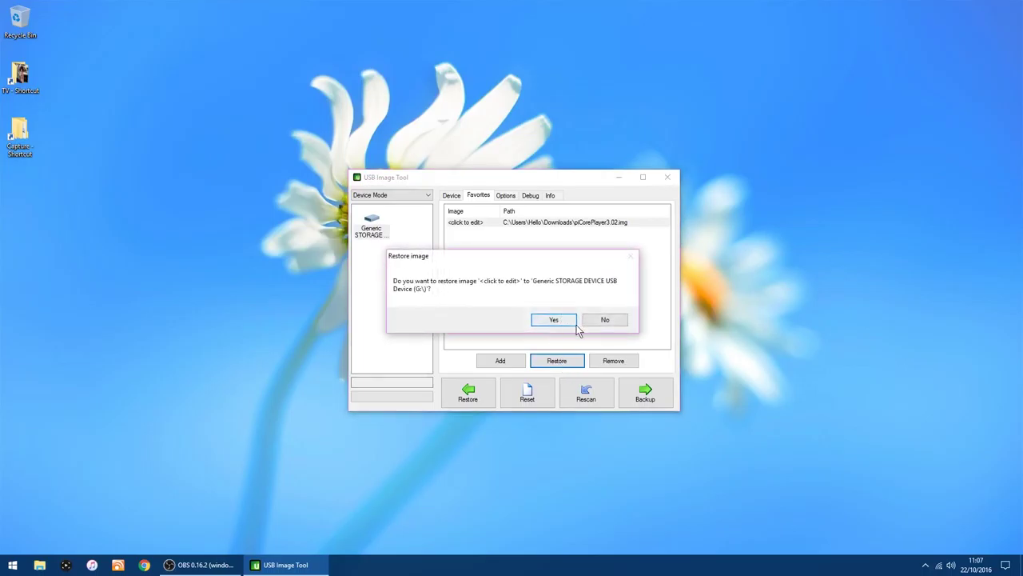
{"action": "left_click", "coordinate": [554, 320]}
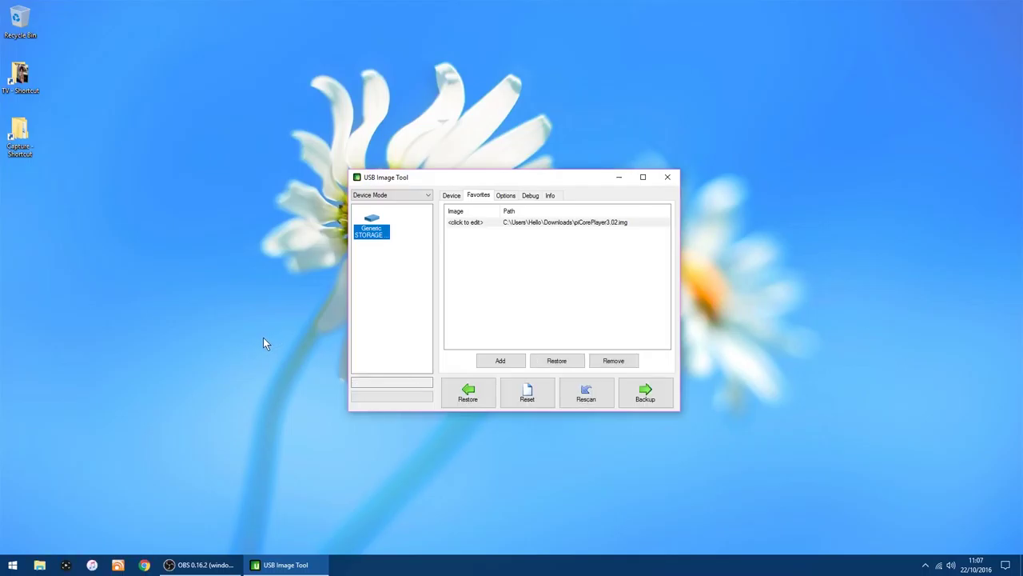
{"action": "left_click", "coordinate": [666, 178]}
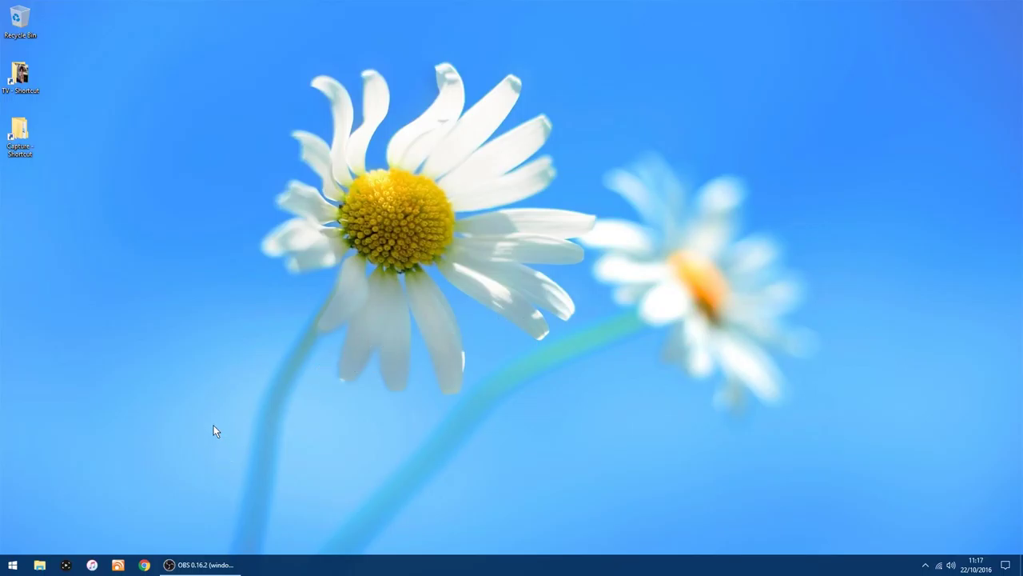
- Open Chrome from the taskbar, landing on the Google UK home page
{"action": "left_click", "coordinate": [144, 564]}
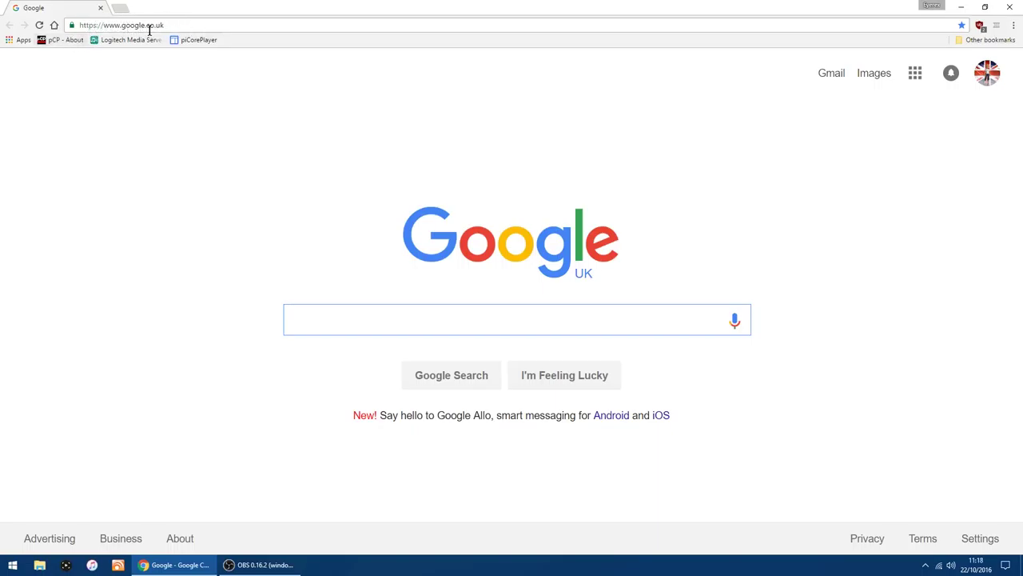
- Open the piCorePlayer About page from the bookmark and scroll through it
{"action": "left_click", "coordinate": [65, 41]}
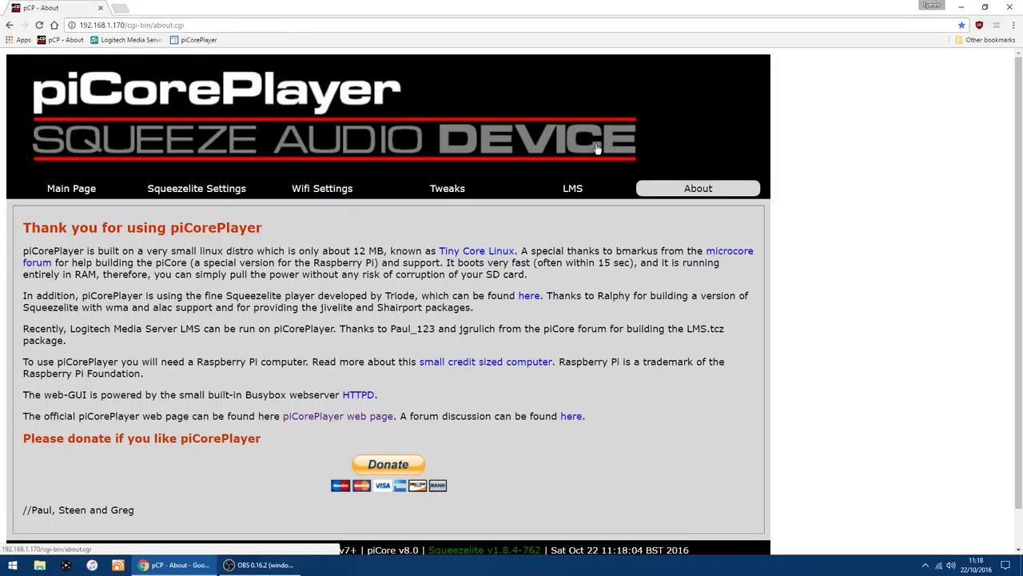
{"action": "scroll", "coordinate": [770, 171], "scroll_direction": "down", "scroll_amount": 1}
{"action": "scroll", "coordinate": [831, 196], "scroll_direction": "up", "scroll_amount": 1}
{"action": "scroll", "coordinate": [708, 199], "scroll_direction": "down", "scroll_amount": 1}
{"action": "scroll", "coordinate": [272, 227], "scroll_direction": "up", "scroll_amount": 1}
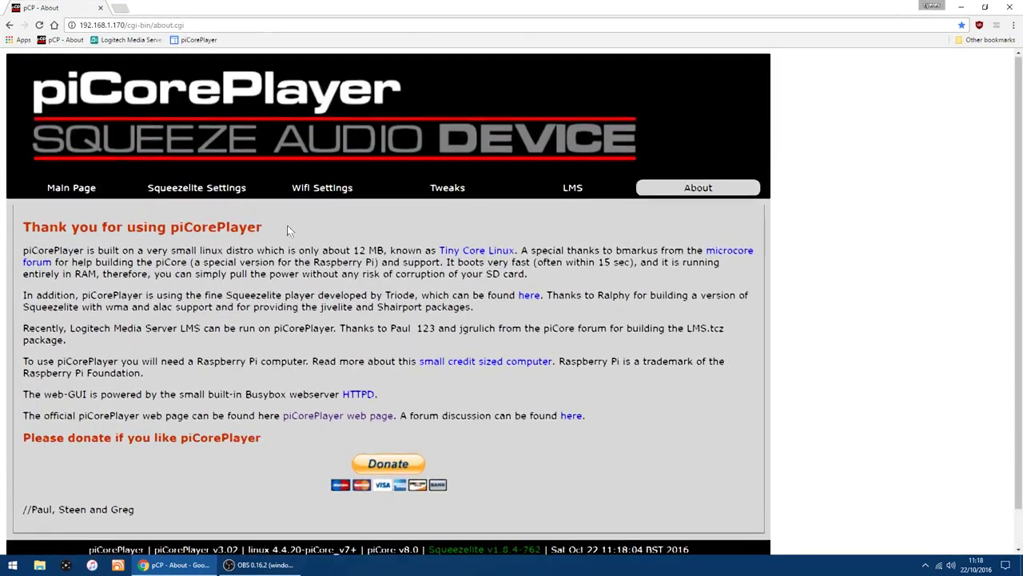
- From the Main Page, enable Advanced mode and go to Squeezelite Settings
{"action": "left_click", "coordinate": [98, 190]}
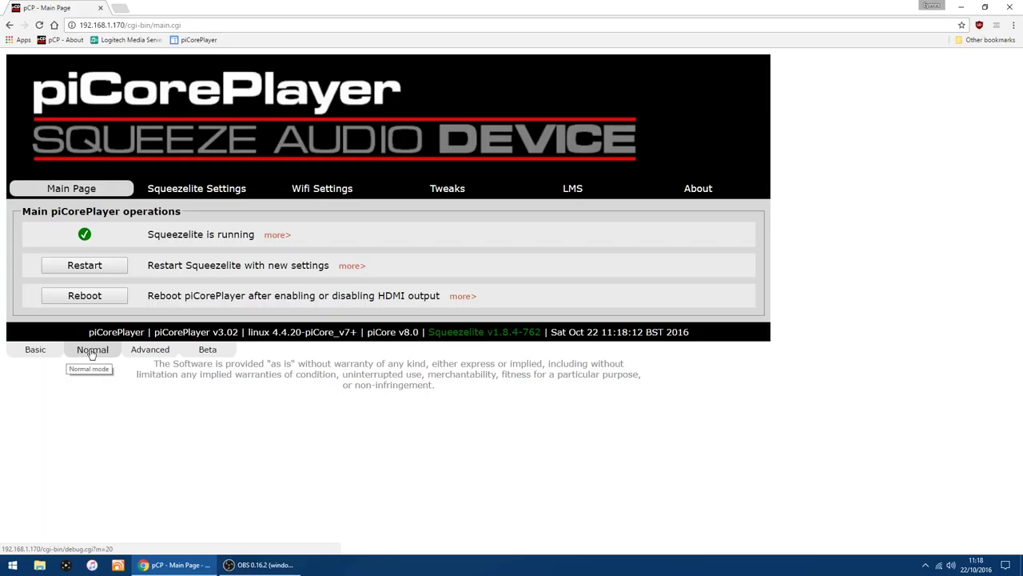
{"action": "left_click", "coordinate": [154, 352]}
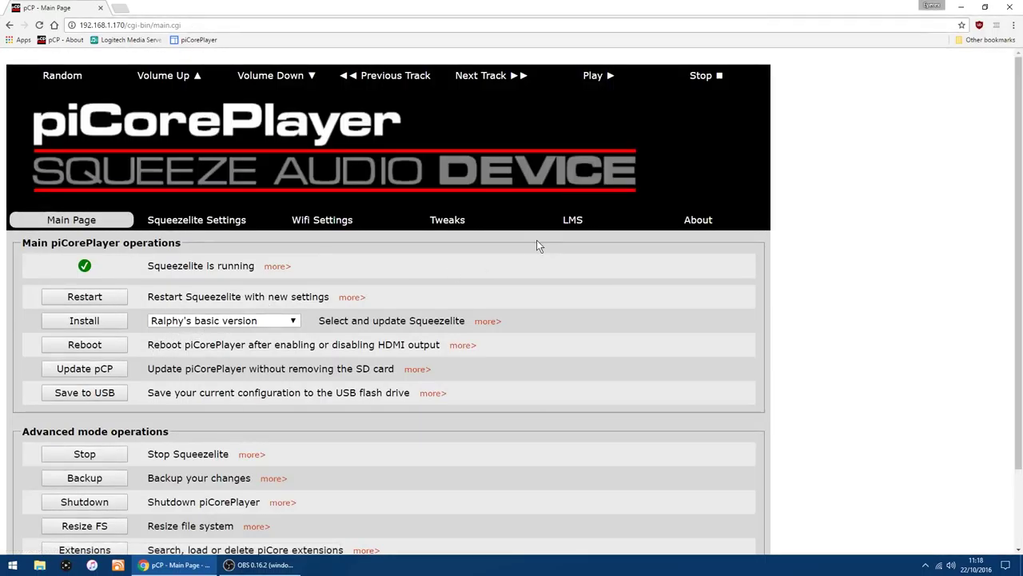
{"action": "scroll", "coordinate": [574, 228], "scroll_direction": "down", "scroll_amount": 2}
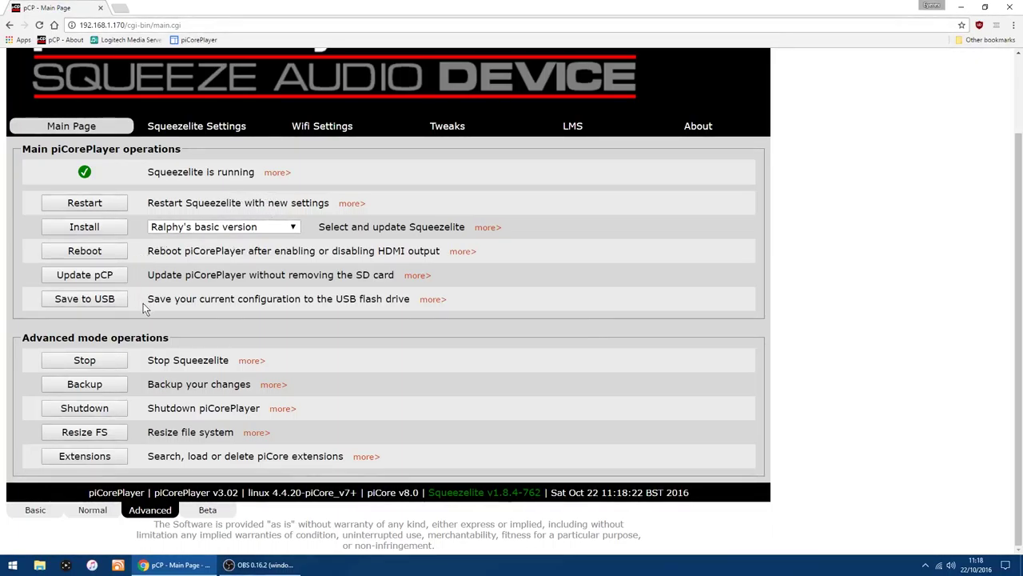
{"action": "left_click", "coordinate": [198, 132]}
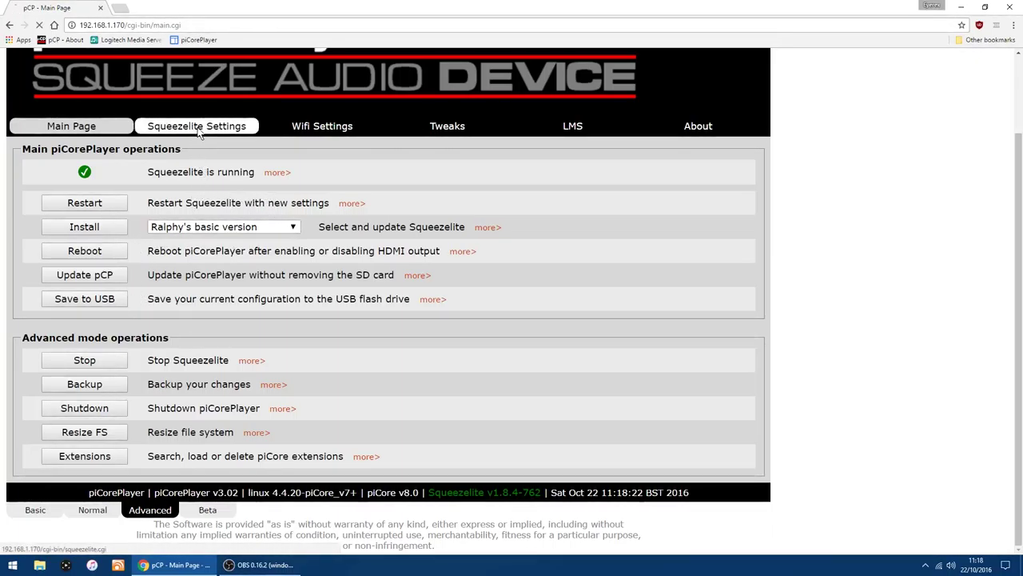
{"action": "scroll", "coordinate": [472, 232], "scroll_direction": "down", "scroll_amount": 1}
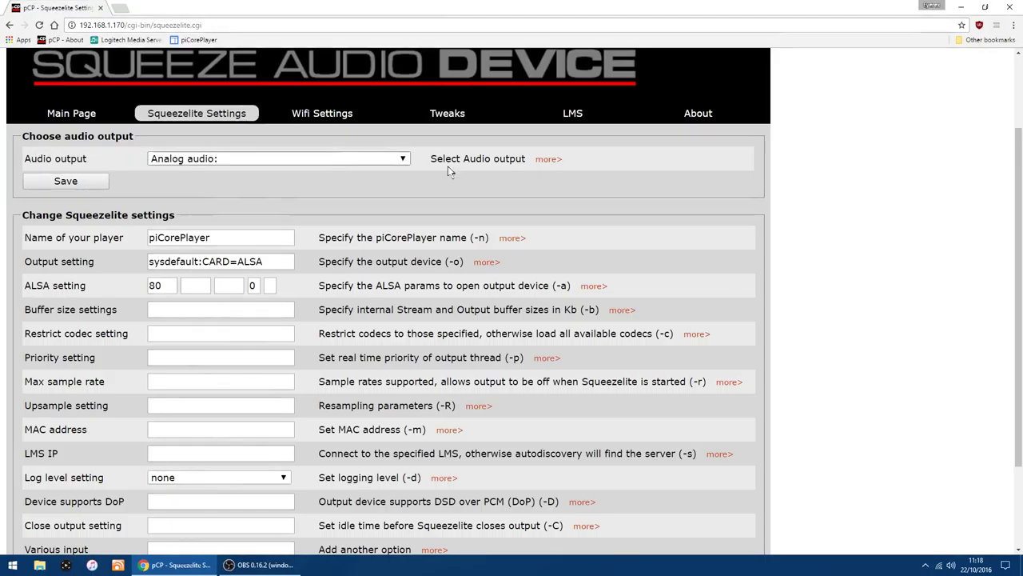
- Set Audio output to USB audio, save, and confirm the piCorePlayer reboot
{"action": "left_click", "coordinate": [402, 159]}
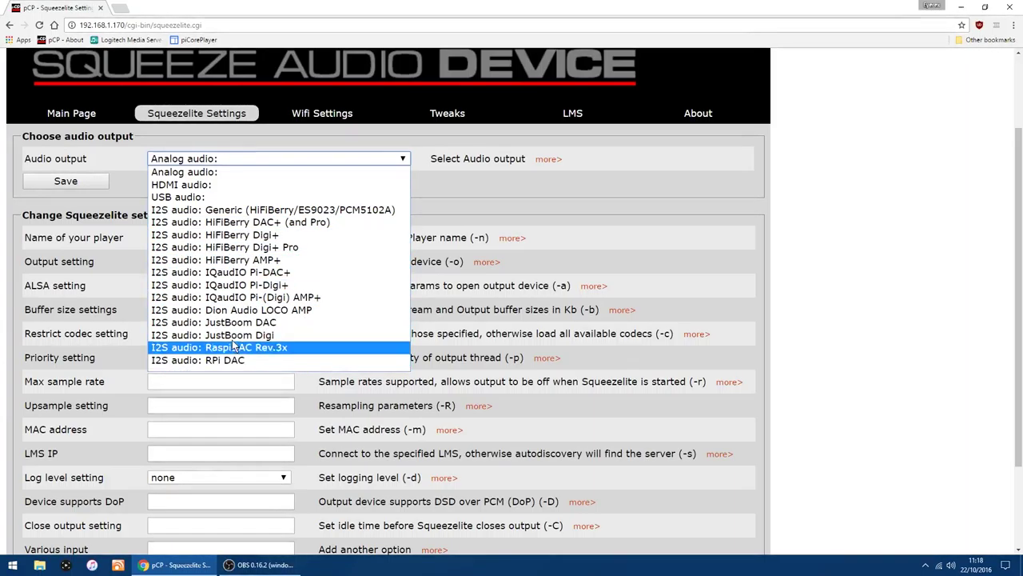
{"action": "left_click", "coordinate": [173, 197]}
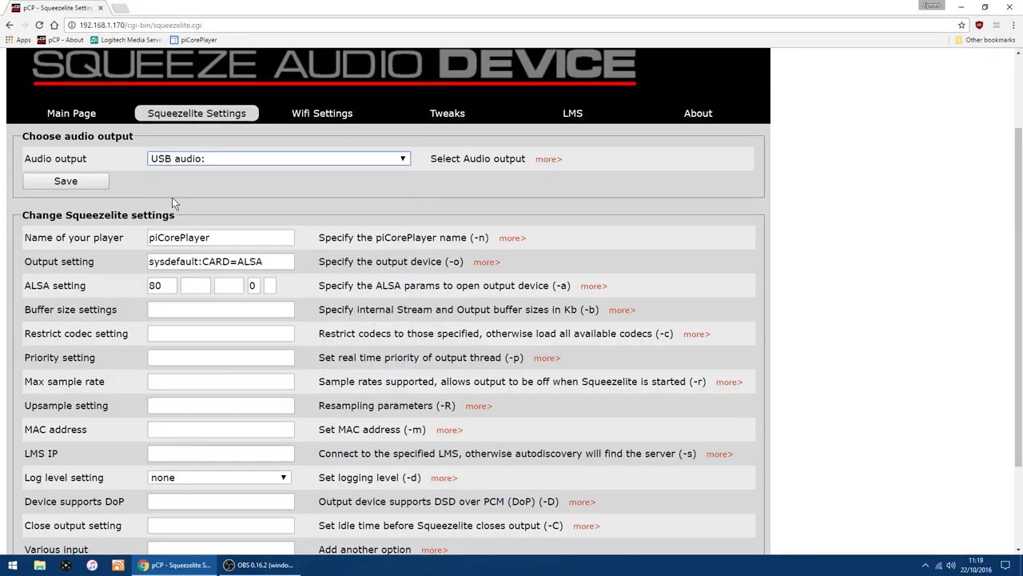
{"action": "left_click", "coordinate": [66, 181]}
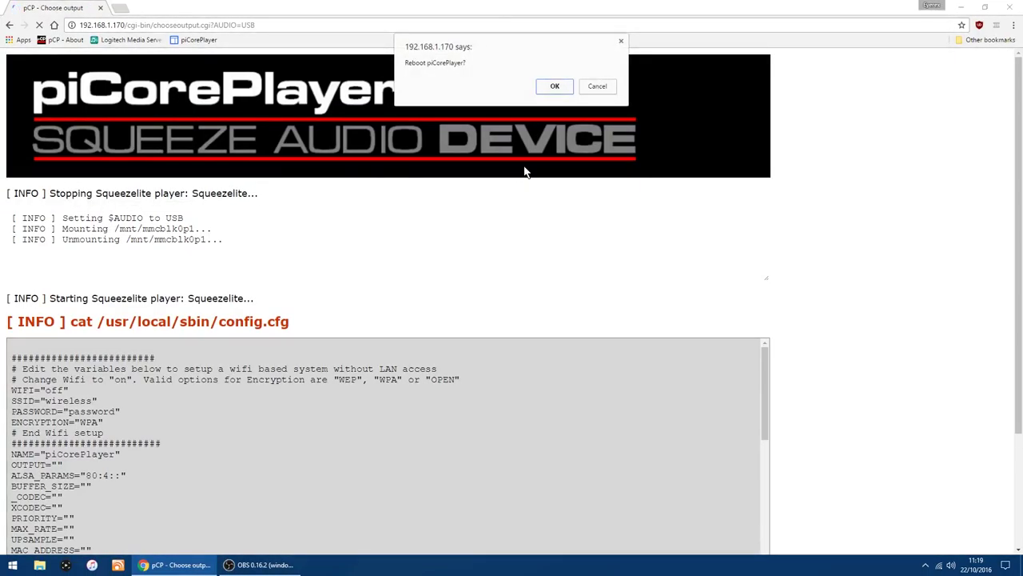
{"action": "left_click", "coordinate": [555, 88]}
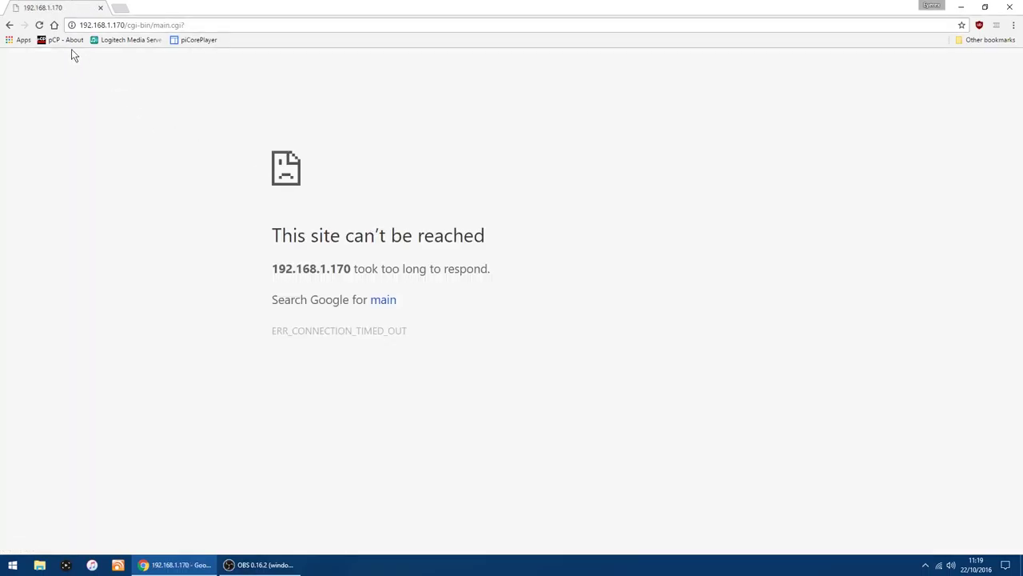
- After the reboot, reopen Squeezelite Settings and show the detected output devices list
{"action": "left_click", "coordinate": [65, 39]}
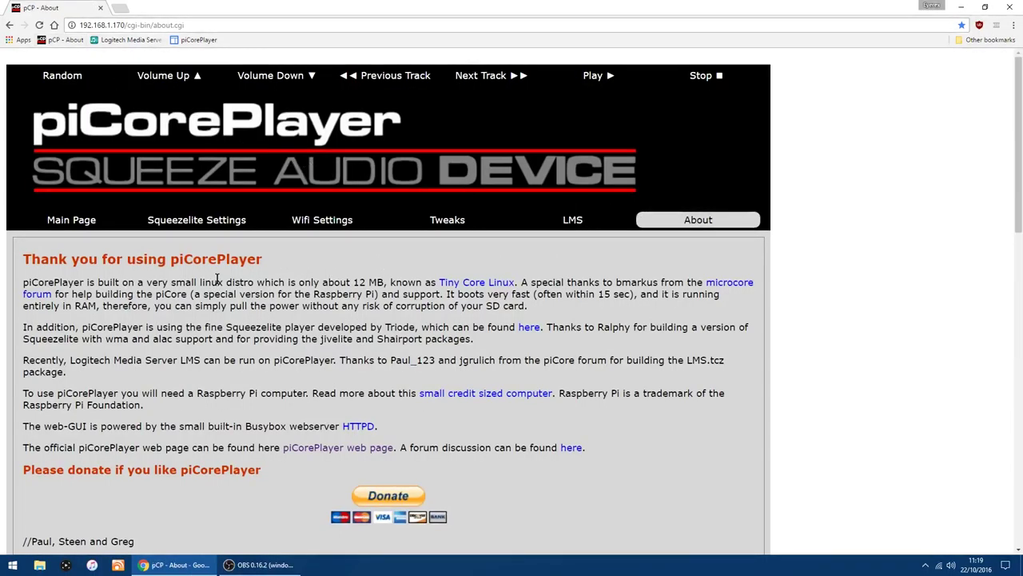
{"action": "left_click", "coordinate": [195, 222]}
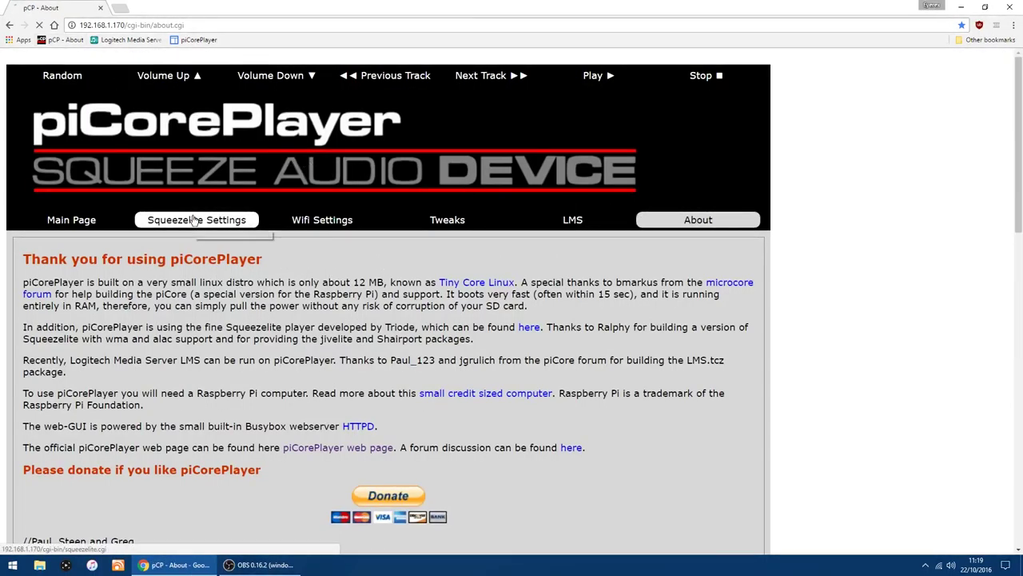
{"action": "scroll", "coordinate": [191, 217], "scroll_direction": "down", "scroll_amount": 1}
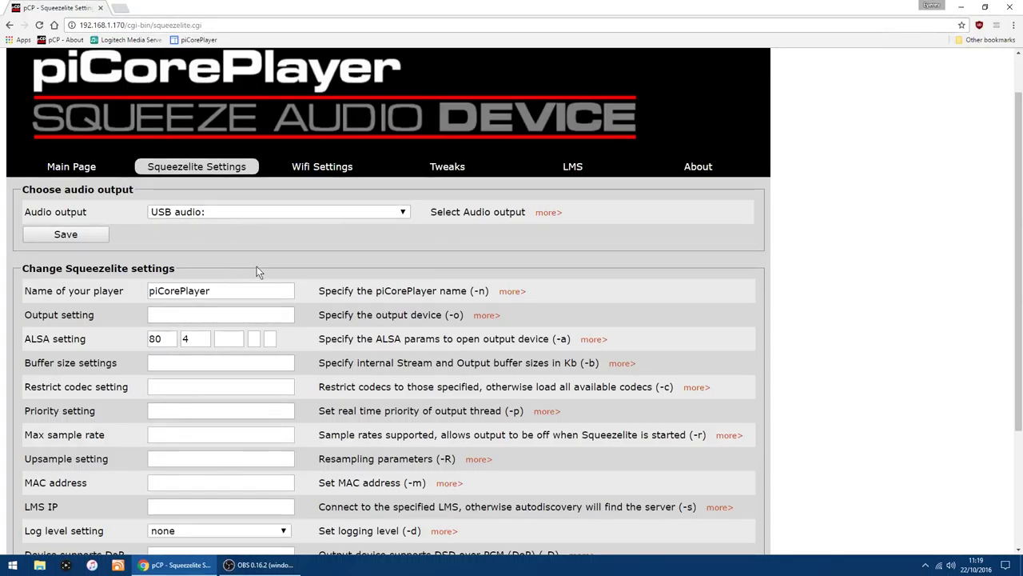
{"action": "scroll", "coordinate": [272, 265], "scroll_direction": "down", "scroll_amount": 1}
{"action": "scroll", "coordinate": [287, 264], "scroll_direction": "down", "scroll_amount": 1}
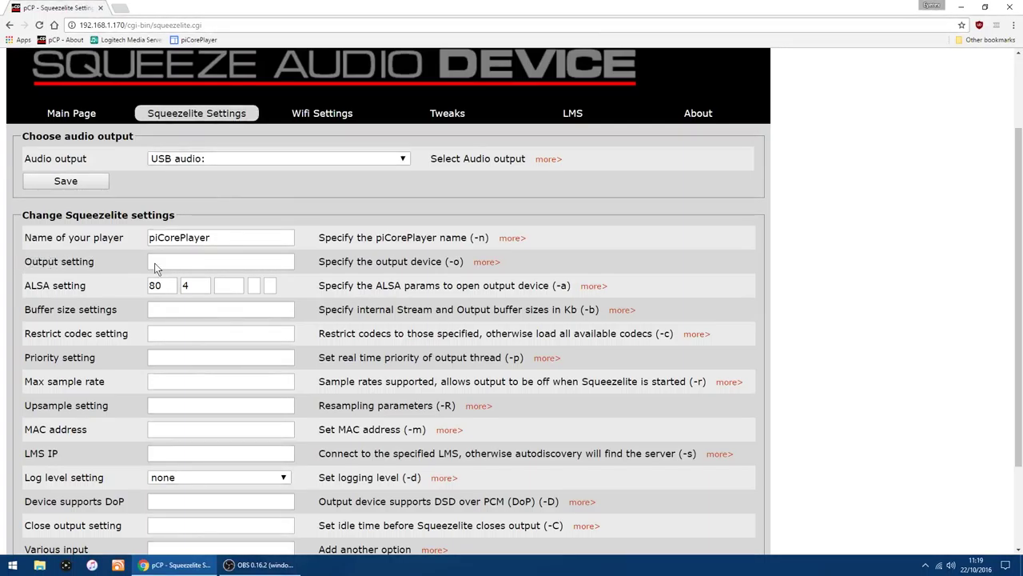
{"action": "left_click", "coordinate": [485, 262]}
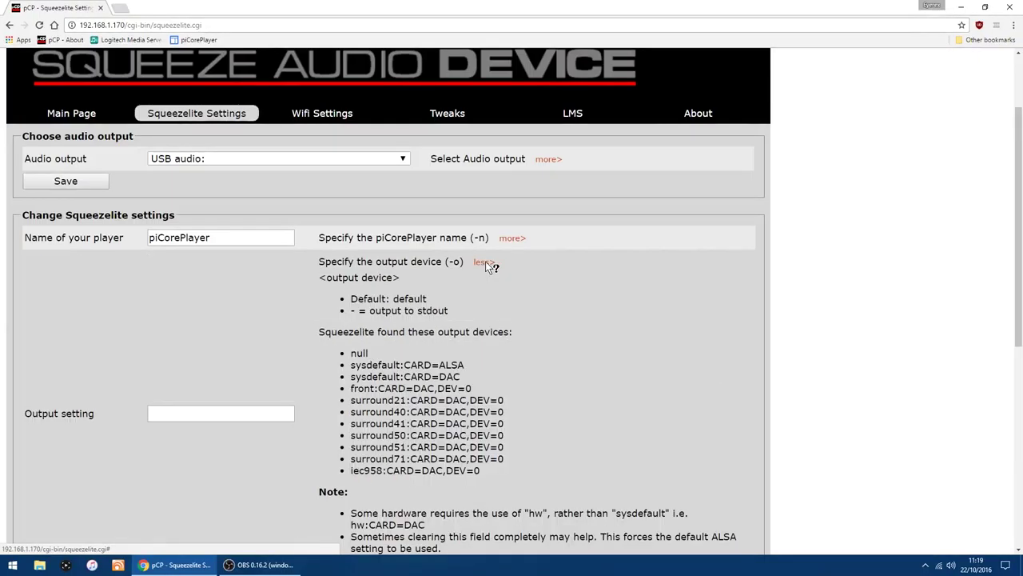
{"action": "scroll", "coordinate": [527, 309], "scroll_direction": "down", "scroll_amount": 2}
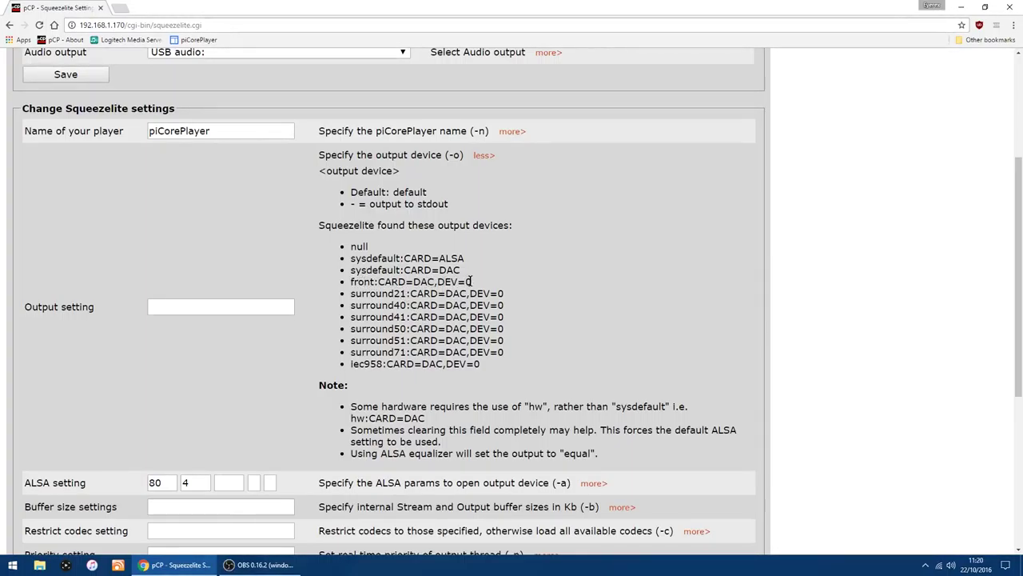
- Copy front:CARD=DAC,DEV=0 from the device list into the Output setting field
{"action": "left_click_drag", "start_coordinate": [471, 282], "coordinate": [349, 283]}
{"action": "right_click", "coordinate": [358, 283]}
{"action": "left_click", "coordinate": [386, 292]}
{"action": "left_click", "coordinate": [165, 305]}
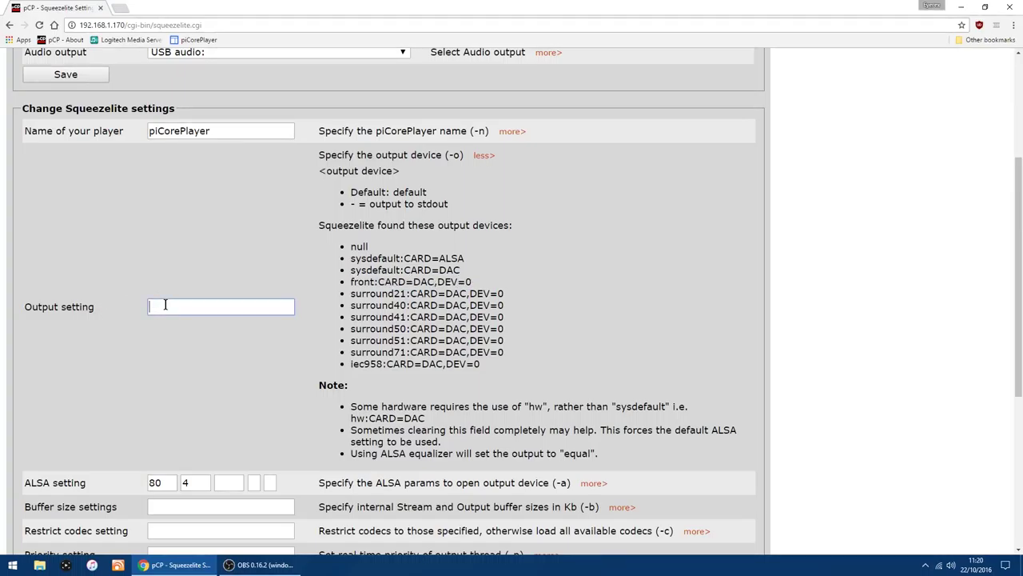
{"action": "right_click", "coordinate": [166, 304]}
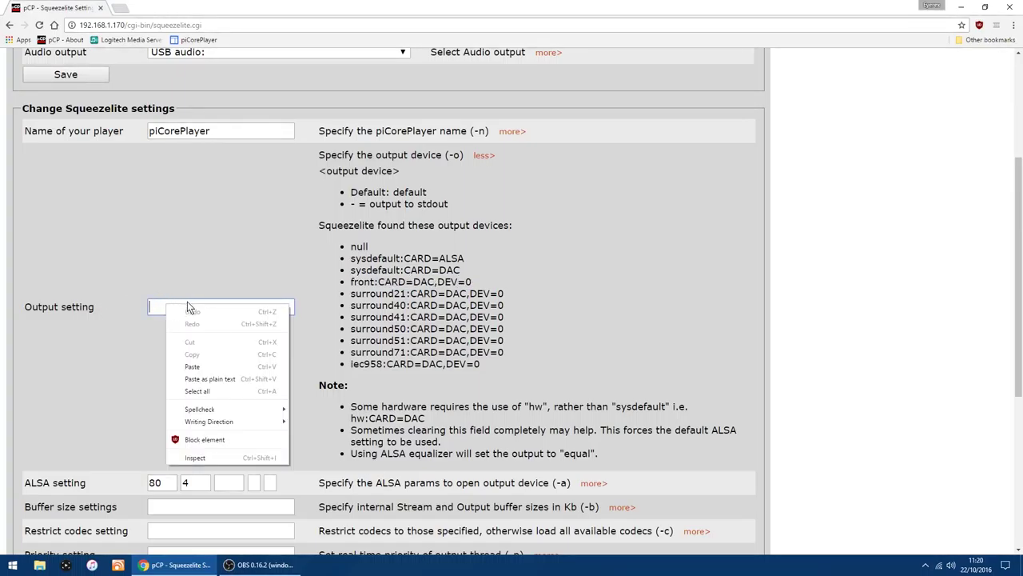
{"action": "left_click", "coordinate": [217, 372]}
{"action": "left_click", "coordinate": [226, 241]}
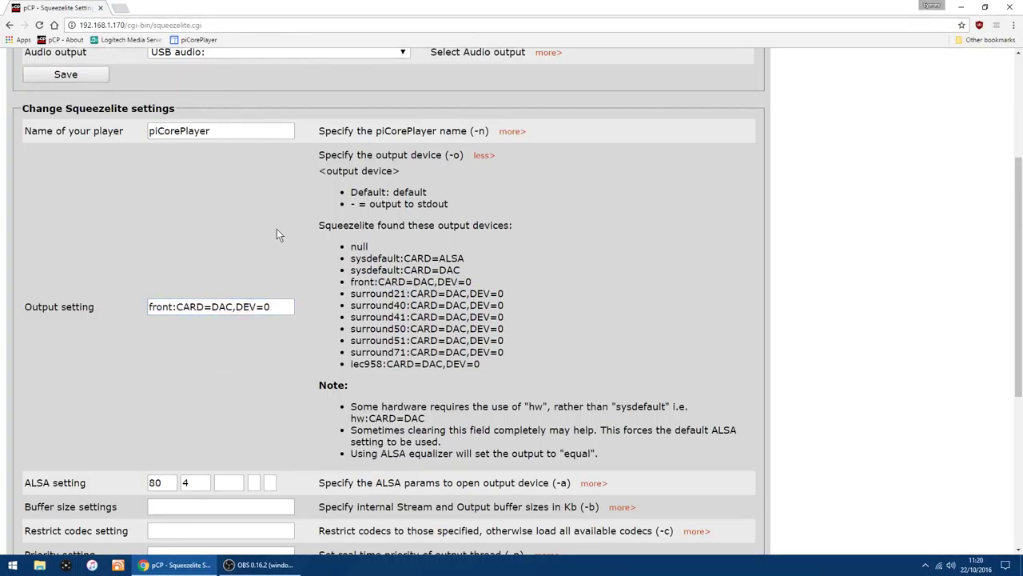
{"action": "scroll", "coordinate": [277, 231], "scroll_direction": "down", "scroll_amount": 3}
- Save the Squeezelite settings and confirm restarting Squeezelite
{"action": "scroll", "coordinate": [90, 340], "scroll_direction": "down", "scroll_amount": 2}
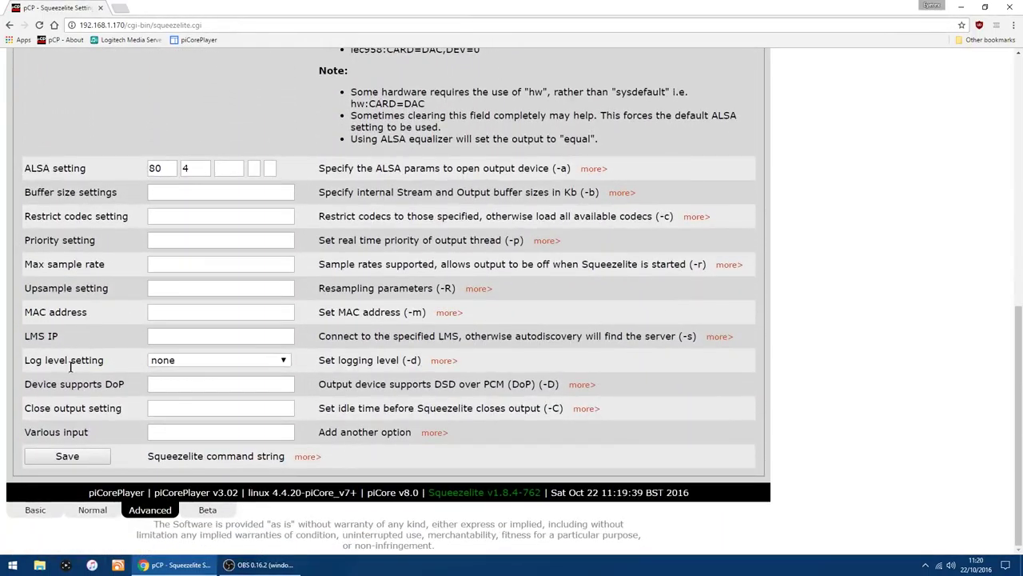
{"action": "left_click", "coordinate": [57, 456]}
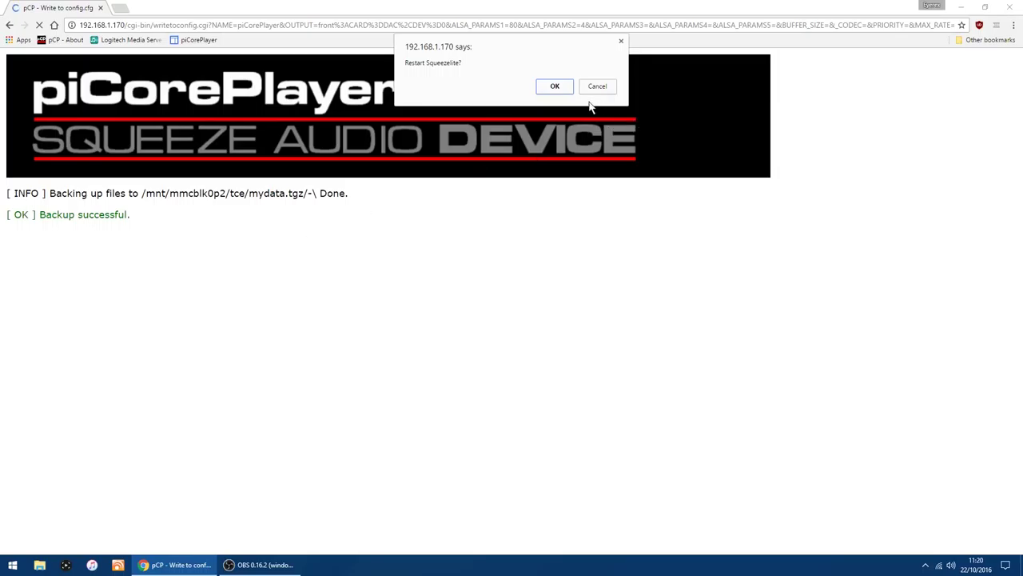
{"action": "left_click", "coordinate": [561, 90]}
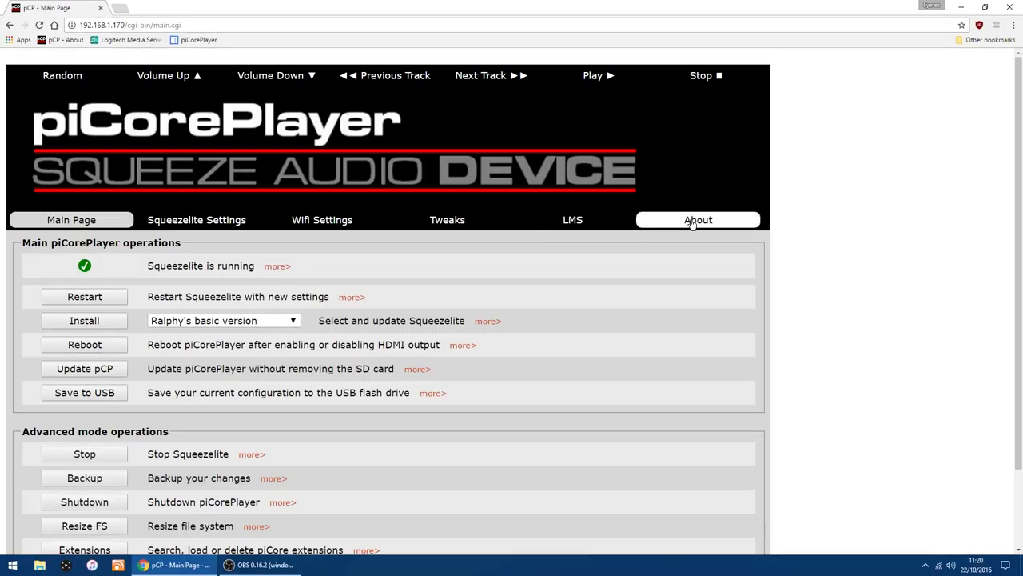
- Reopen Squeezelite Settings and verify Output setting still reads front:CARD=DAC,DEV=0
{"action": "left_click", "coordinate": [198, 225]}
{"action": "scroll", "coordinate": [407, 201], "scroll_direction": "down", "scroll_amount": 2}
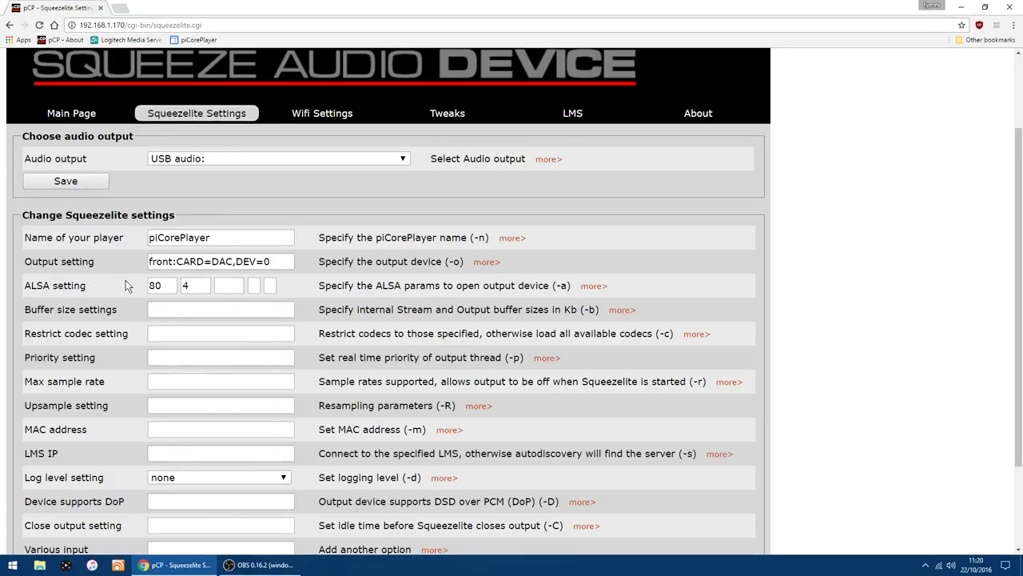
{"action": "scroll", "coordinate": [168, 281], "scroll_direction": "down", "scroll_amount": 2}
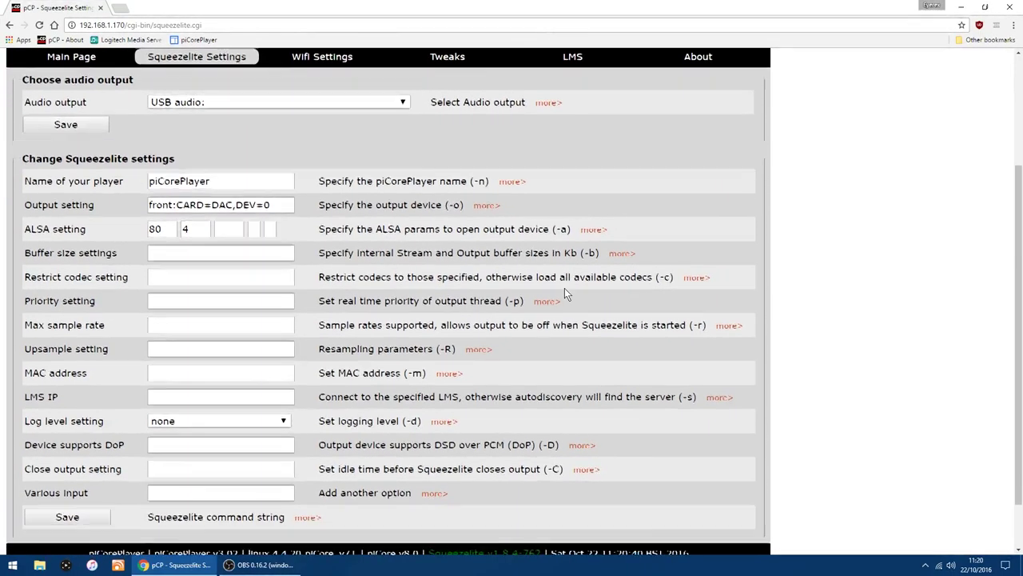
{"action": "scroll", "coordinate": [564, 289], "scroll_direction": "down", "scroll_amount": 2}
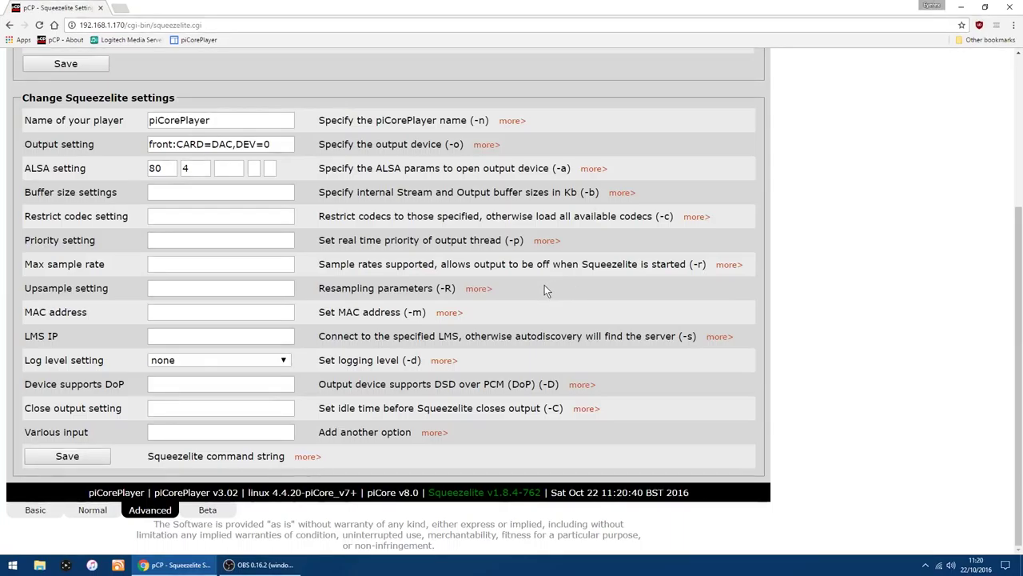
{"action": "scroll", "coordinate": [544, 288], "scroll_direction": "up", "scroll_amount": 2}
- Go through Wifi Settings to the Tweaks page and scroll down to Jivelite Setup
{"action": "left_click", "coordinate": [320, 157]}
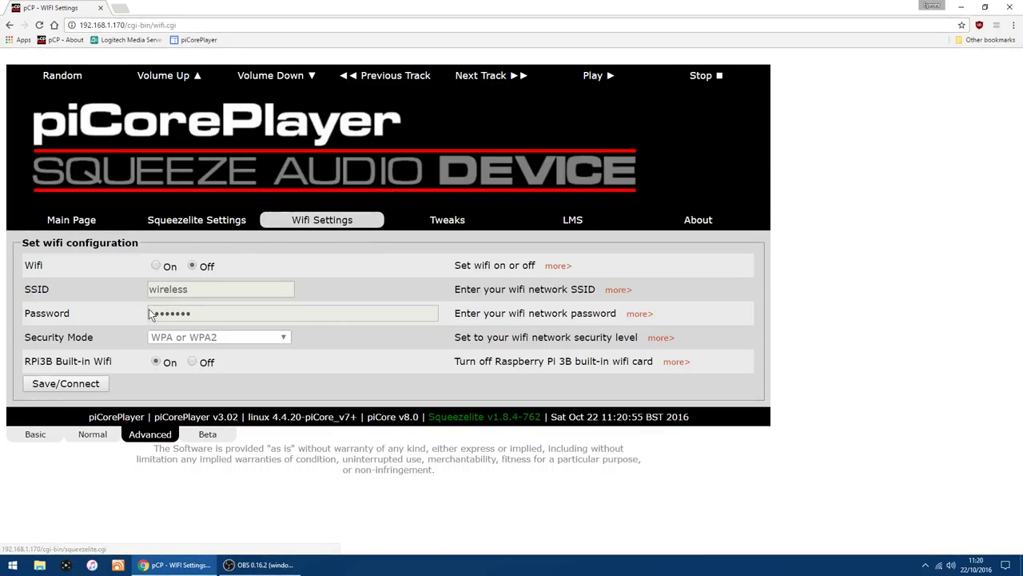
{"action": "left_click", "coordinate": [446, 224]}
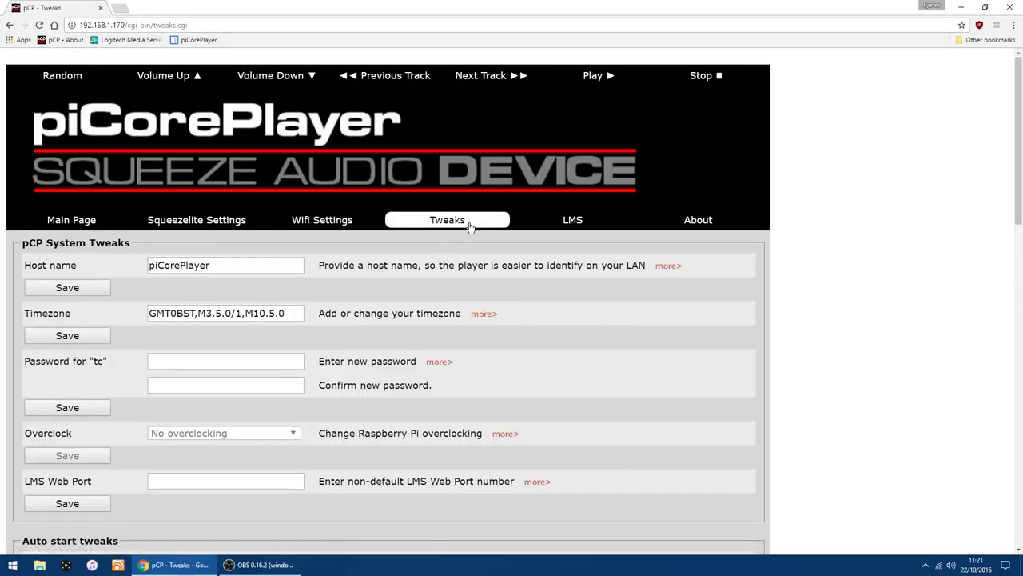
{"action": "scroll", "coordinate": [469, 226], "scroll_direction": "down", "scroll_amount": 2}
{"action": "scroll", "coordinate": [537, 227], "scroll_direction": "down", "scroll_amount": 3}
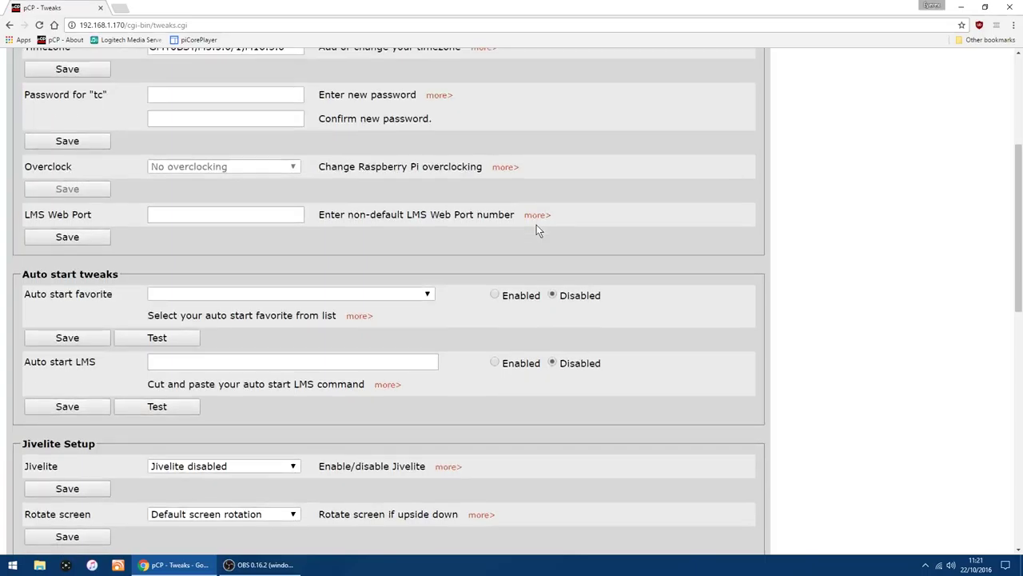
{"action": "scroll", "coordinate": [536, 228], "scroll_direction": "down", "scroll_amount": 3}
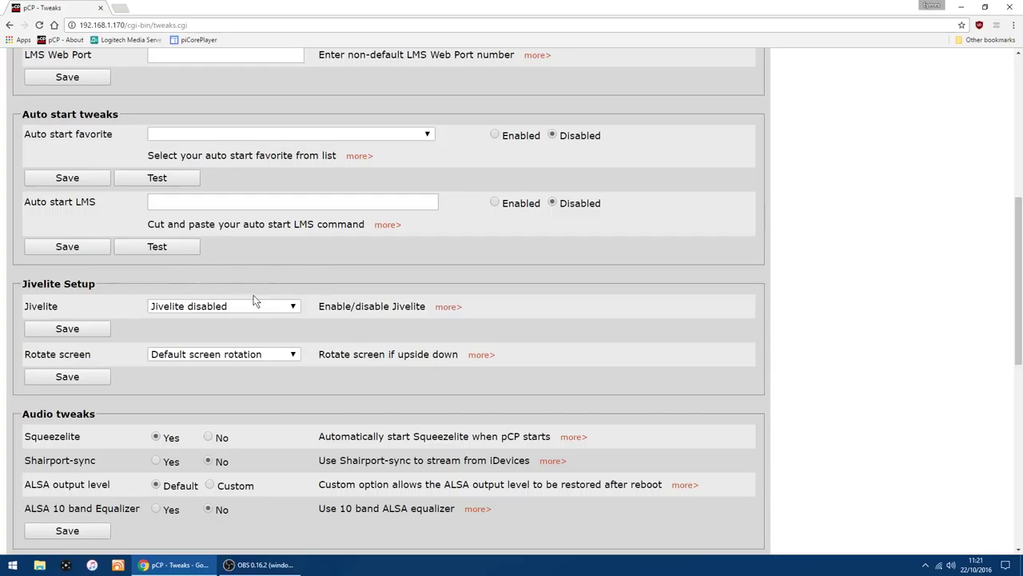
- Set Jivelite to enabled, save to install it with VU meters, and confirm the reboot
{"action": "left_click", "coordinate": [288, 306]}
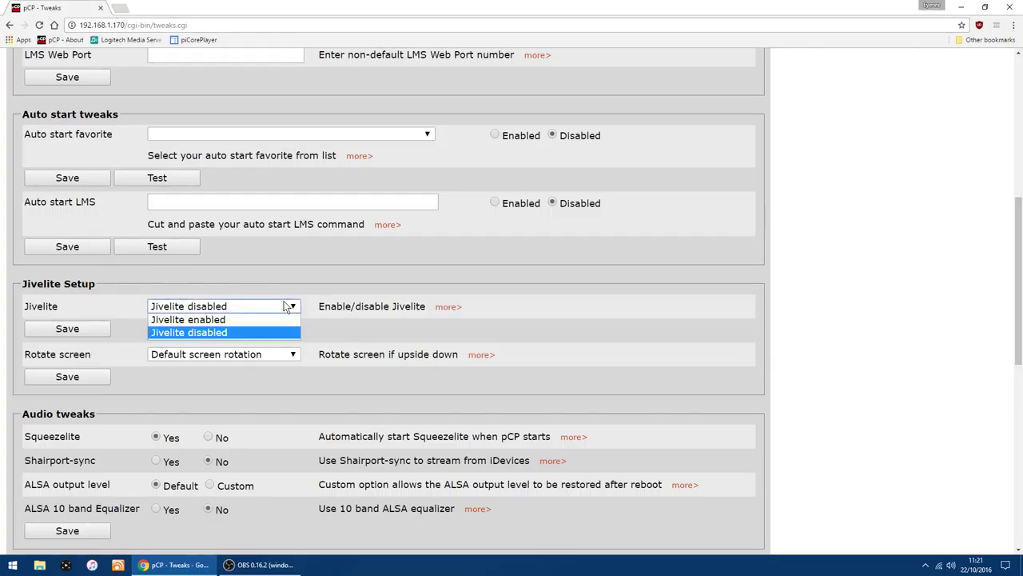
{"action": "left_click", "coordinate": [210, 320]}
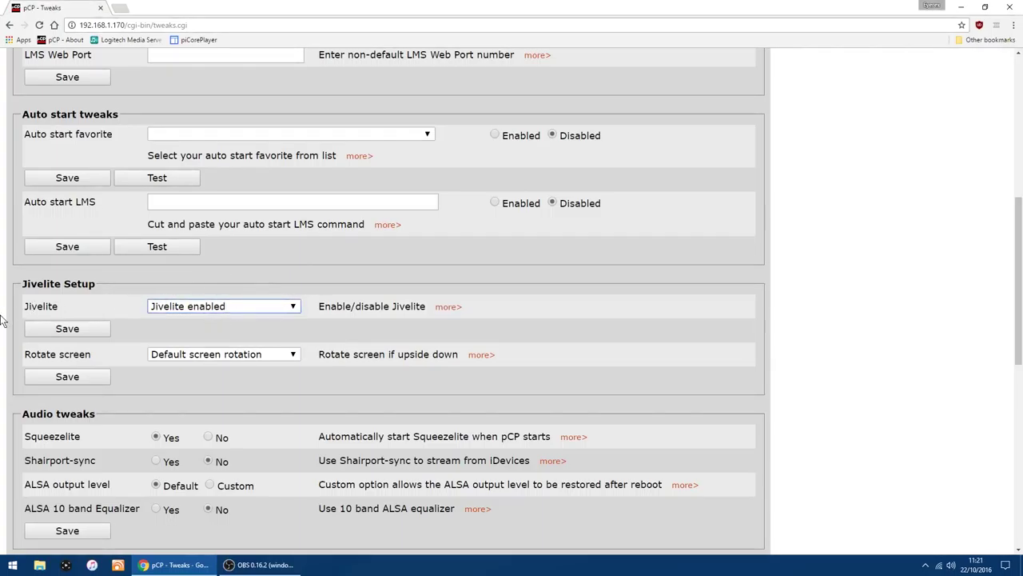
{"action": "left_click", "coordinate": [76, 329]}
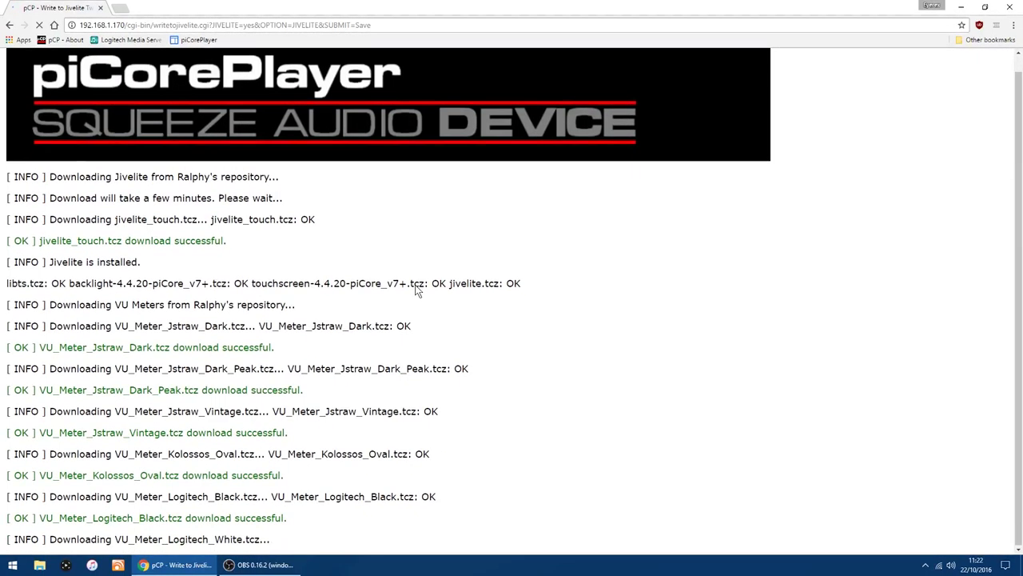
{"action": "scroll", "coordinate": [416, 286], "scroll_direction": "down", "scroll_amount": 2}
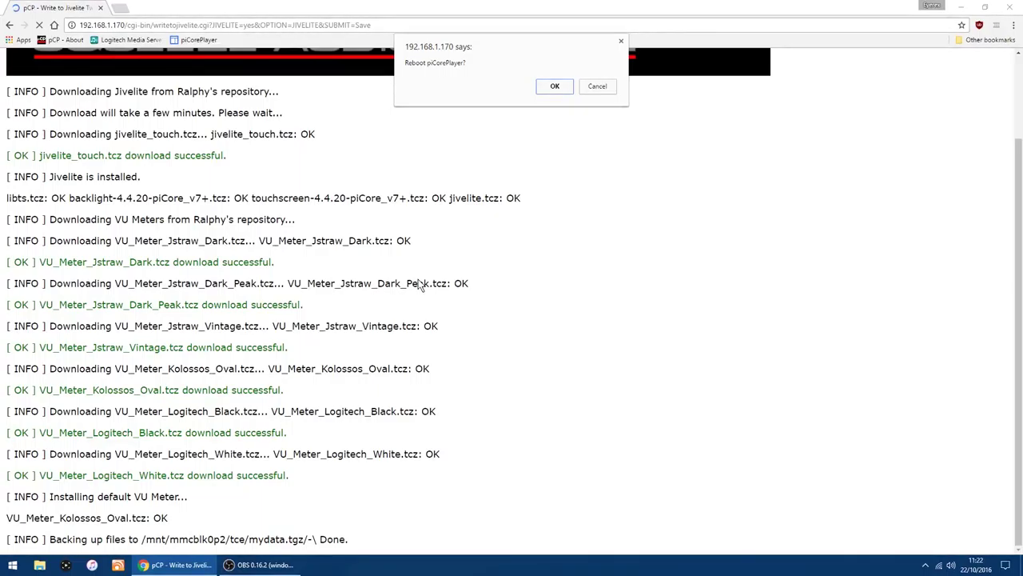
{"action": "left_click", "coordinate": [555, 86]}
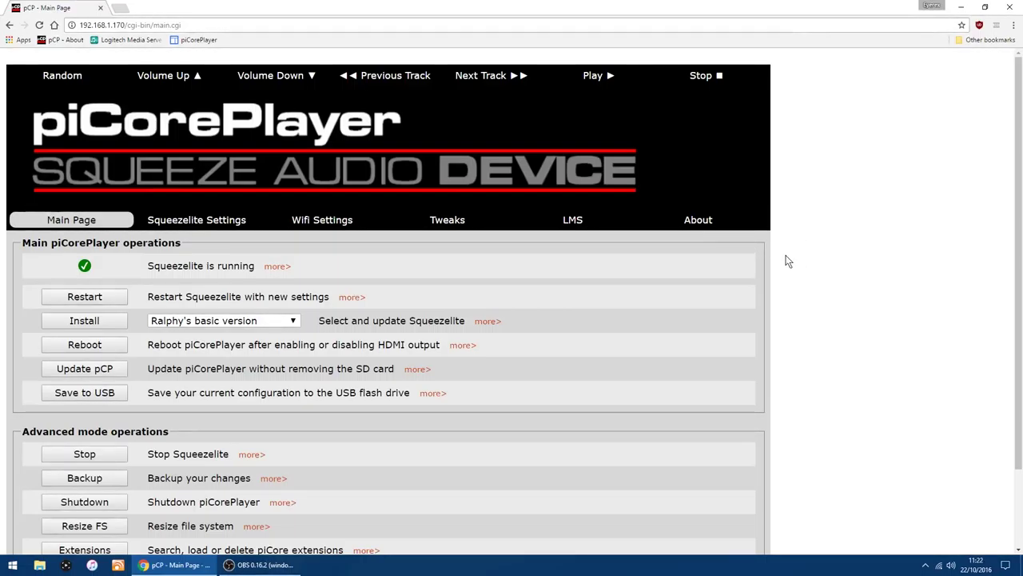
- Check on Tweaks that Jivelite is enabled, leaving Rotate screen at its default
{"action": "left_click", "coordinate": [437, 223]}
{"action": "scroll", "coordinate": [765, 226], "scroll_direction": "down", "scroll_amount": 5}
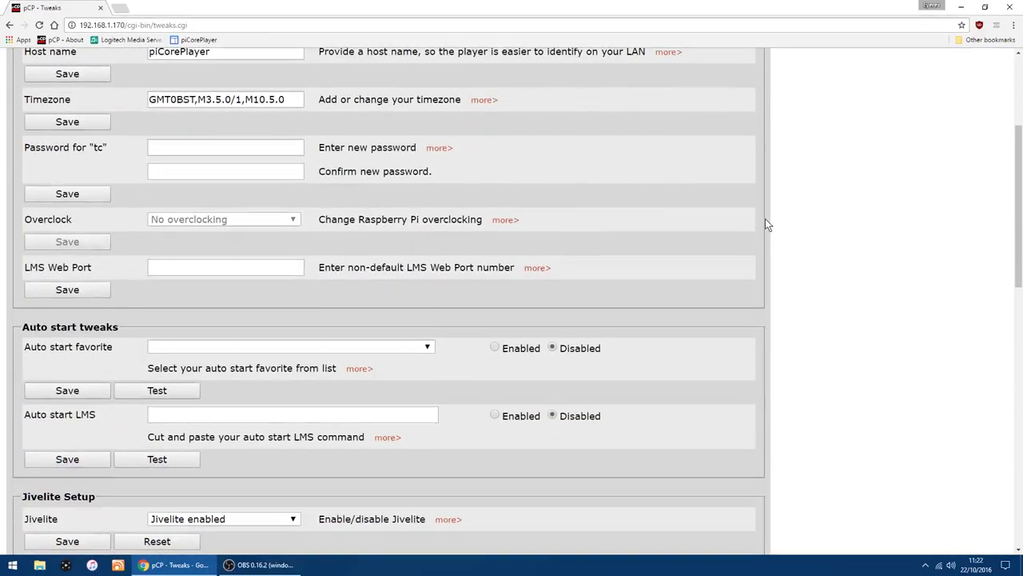
{"action": "scroll", "coordinate": [201, 311], "scroll_direction": "down", "scroll_amount": 2}
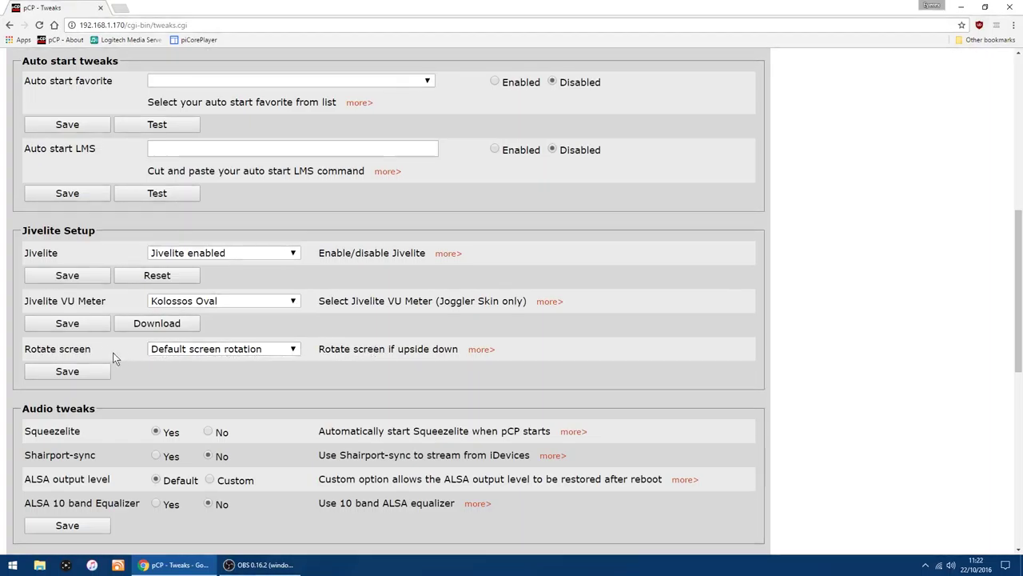
{"action": "left_click", "coordinate": [257, 354]}
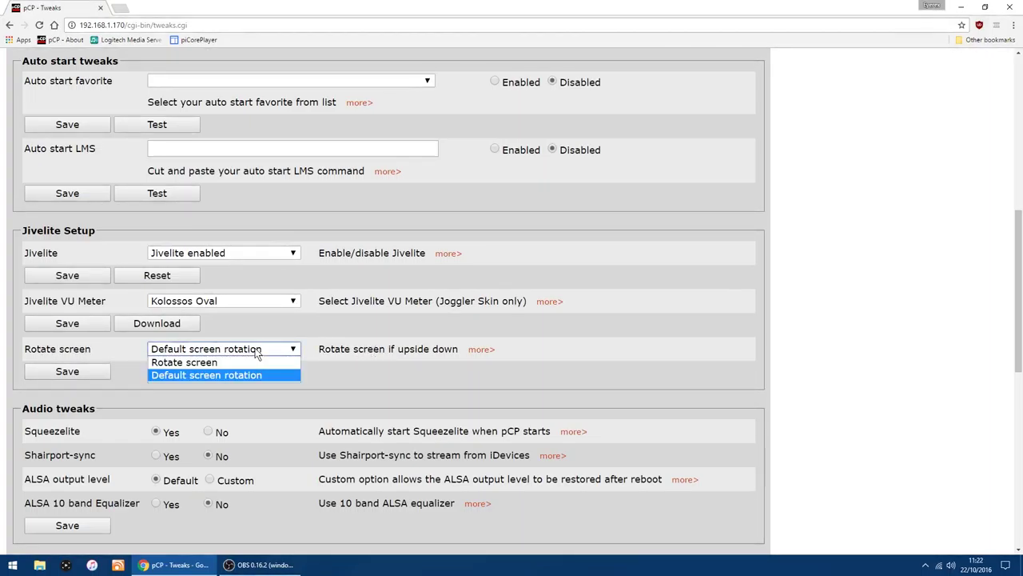
{"action": "left_click", "coordinate": [843, 332]}
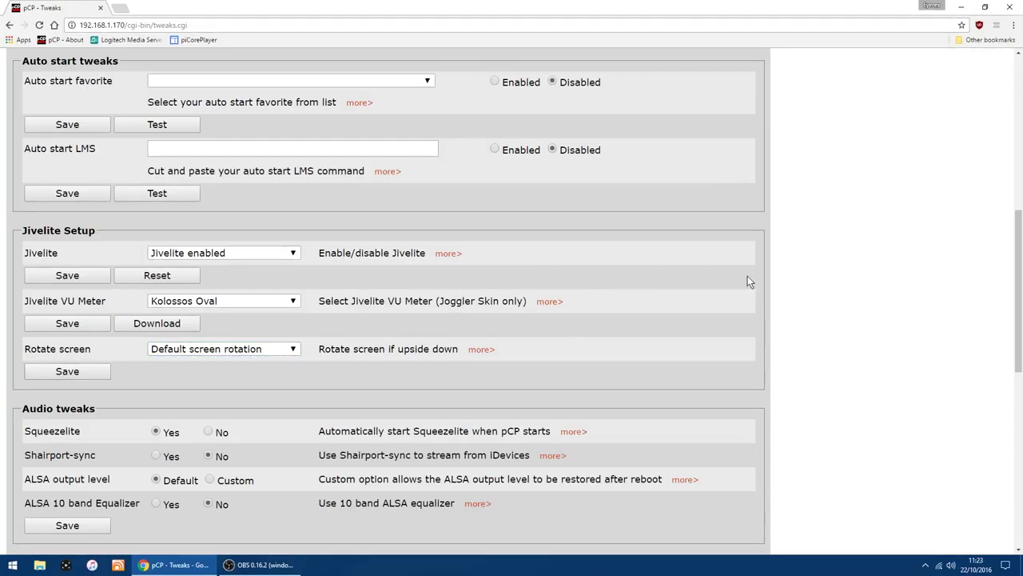
{"action": "scroll", "coordinate": [756, 275], "scroll_direction": "down", "scroll_amount": 3}
{"action": "scroll", "coordinate": [764, 274], "scroll_direction": "up", "scroll_amount": 4}
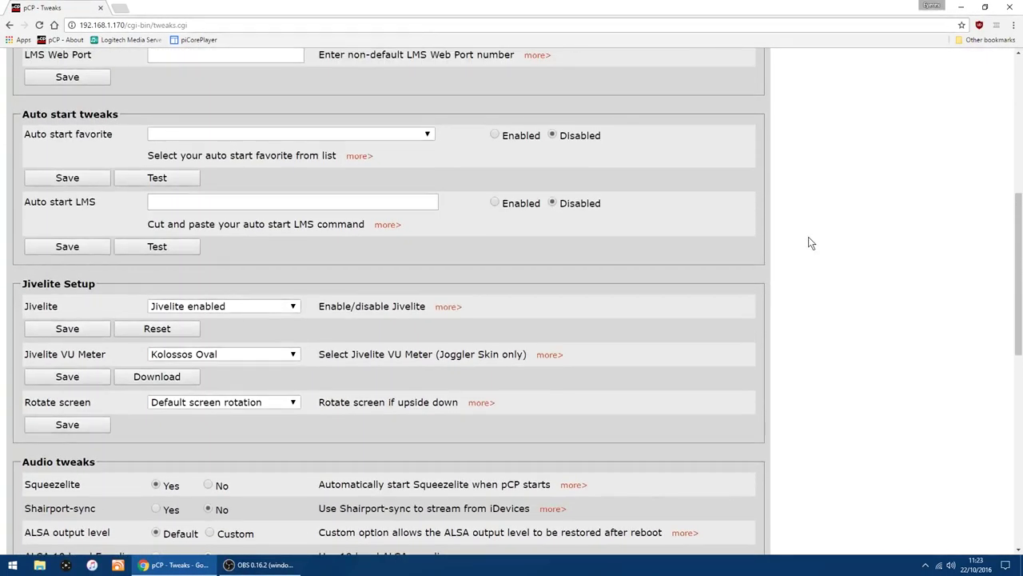
{"action": "scroll", "coordinate": [808, 242], "scroll_direction": "up", "scroll_amount": 3}
{"action": "scroll", "coordinate": [884, 272], "scroll_direction": "up", "scroll_amount": 3}
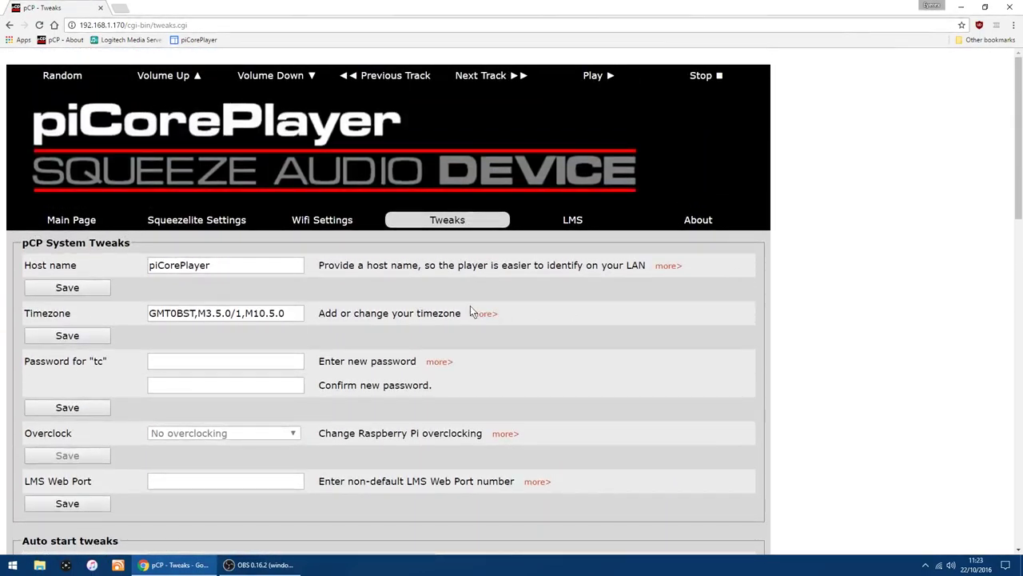
- Try the LMS install, accept the partition expansion, resize the SD card, then return to LMS
{"action": "left_click", "coordinate": [572, 221]}
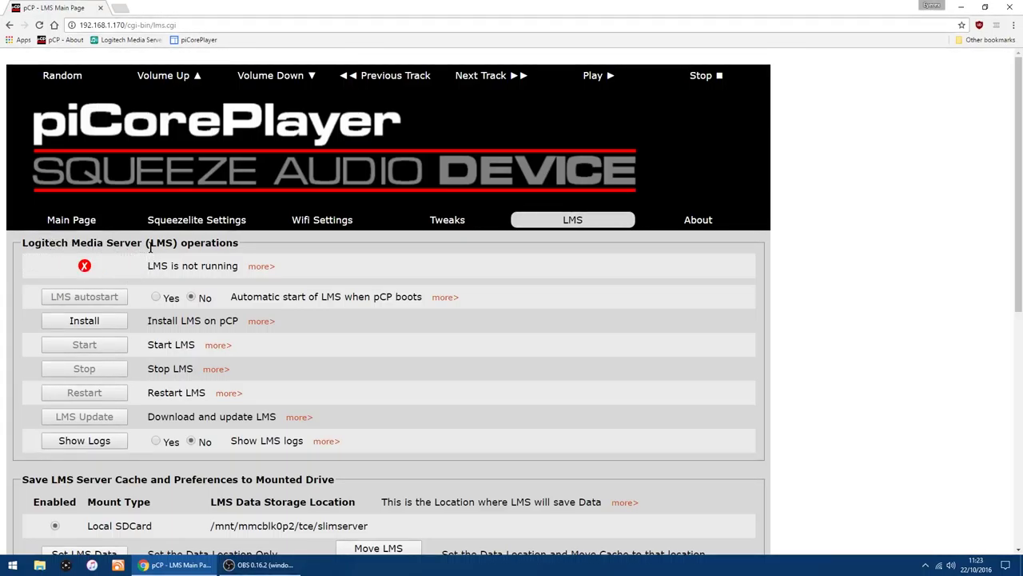
{"action": "left_click", "coordinate": [76, 324]}
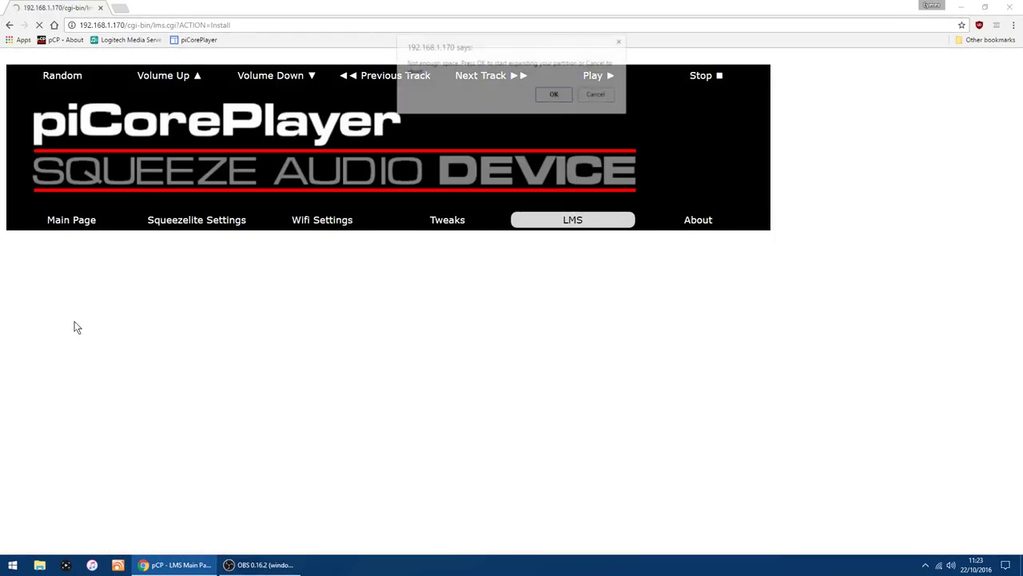
{"action": "left_click", "coordinate": [554, 95]}
{"action": "scroll", "coordinate": [267, 324], "scroll_direction": "down", "scroll_amount": 1}
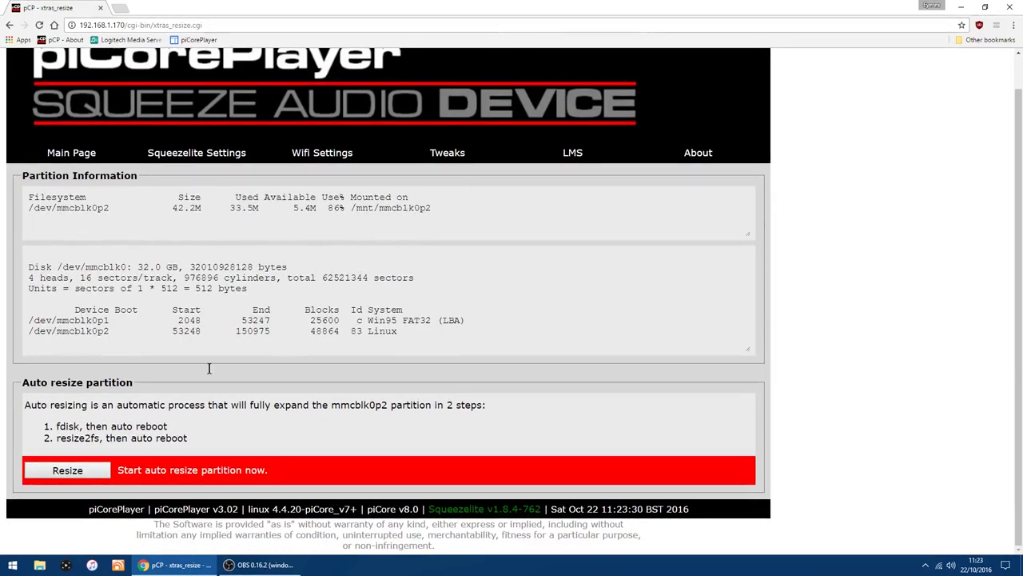
{"action": "left_click", "coordinate": [67, 470]}
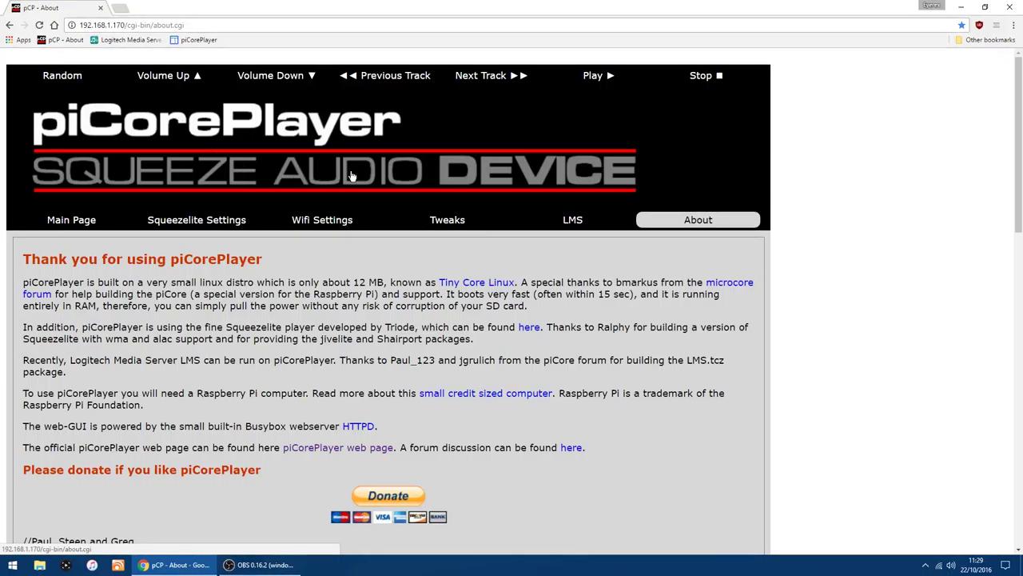
{"action": "left_click", "coordinate": [574, 222]}
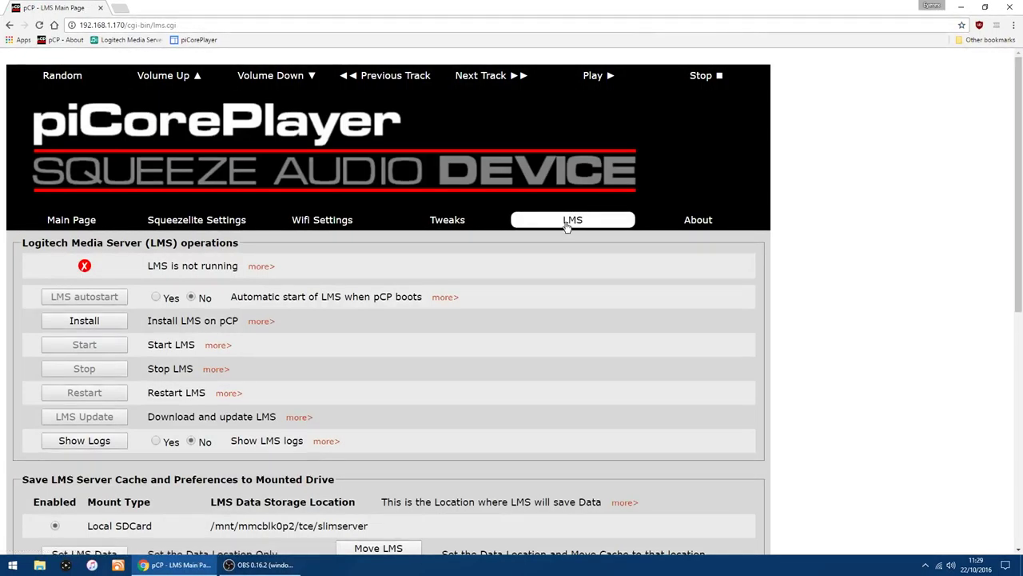
- Install Logitech Media Server, confirm the reboot, and reopen the LMS page
{"action": "left_click", "coordinate": [83, 320]}
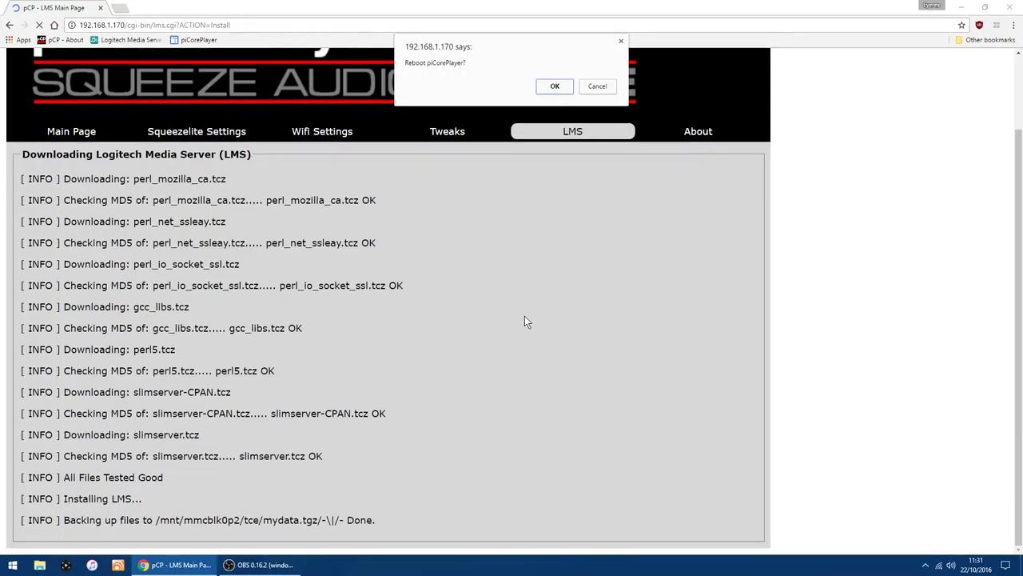
{"action": "left_click", "coordinate": [558, 88]}
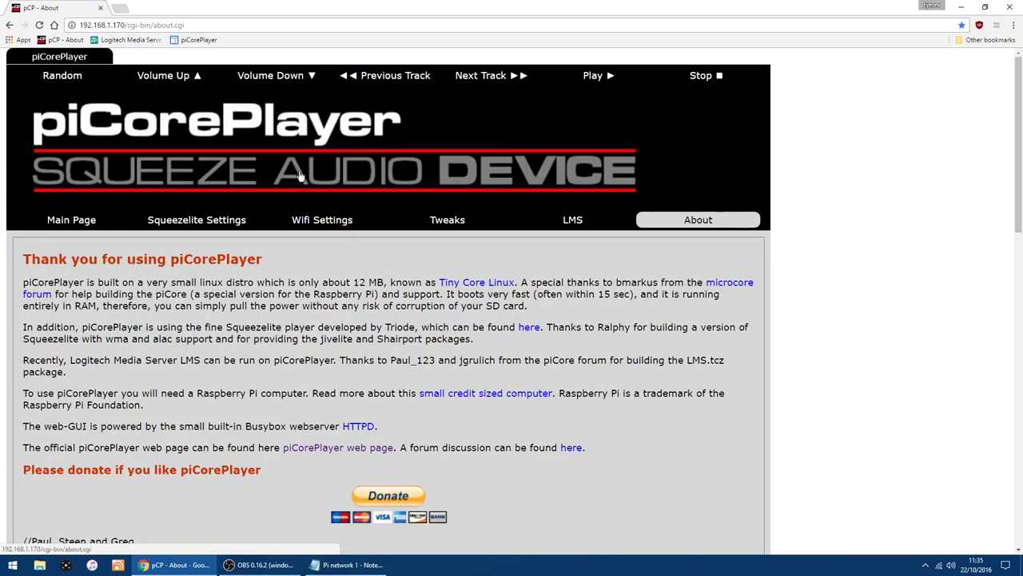
{"action": "left_click", "coordinate": [582, 224]}
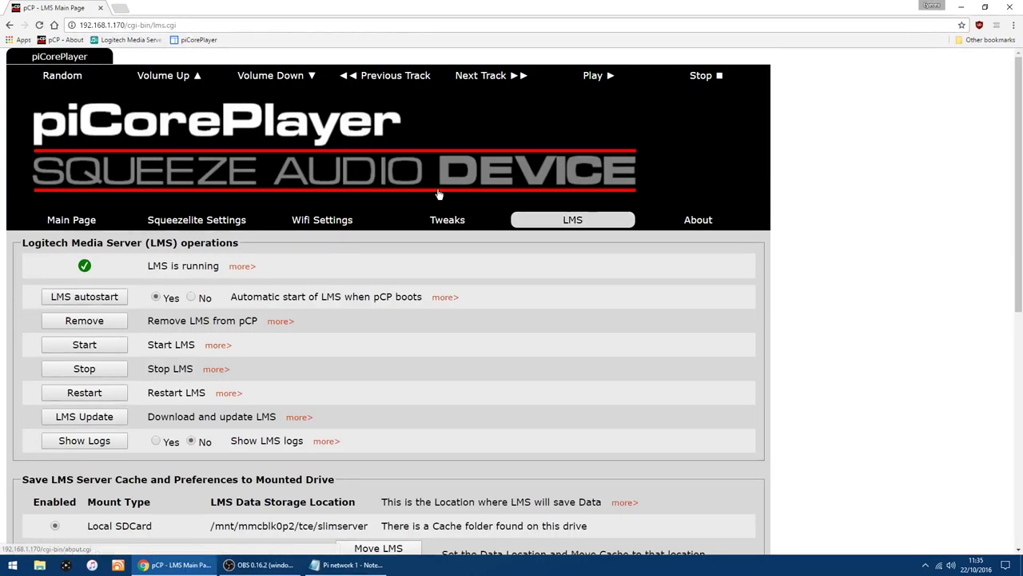
- Install the additional filesystems (ntfs-3g) and scroll down to Setup Network Disk Mount
{"action": "scroll", "coordinate": [480, 200], "scroll_direction": "down", "scroll_amount": 5}
{"action": "scroll", "coordinate": [489, 196], "scroll_direction": "down", "scroll_amount": 1}
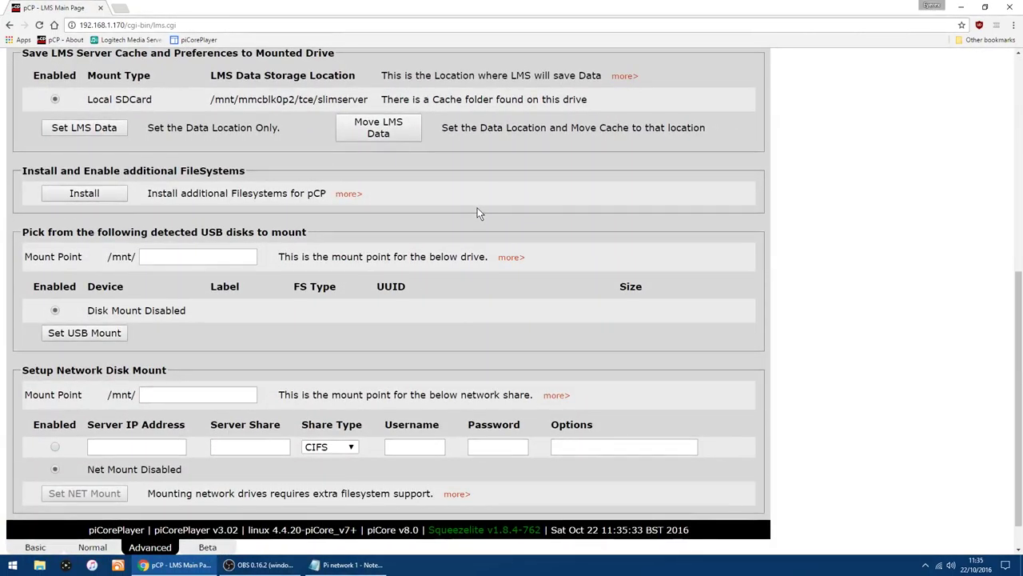
{"action": "scroll", "coordinate": [546, 205], "scroll_direction": "up", "scroll_amount": 1}
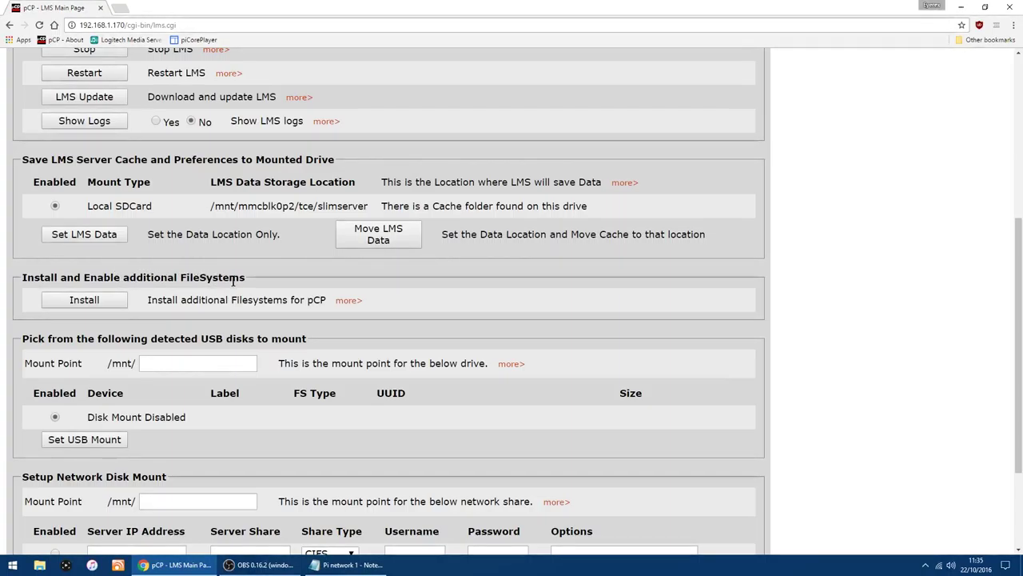
{"action": "scroll", "coordinate": [232, 278], "scroll_direction": "down", "scroll_amount": 1}
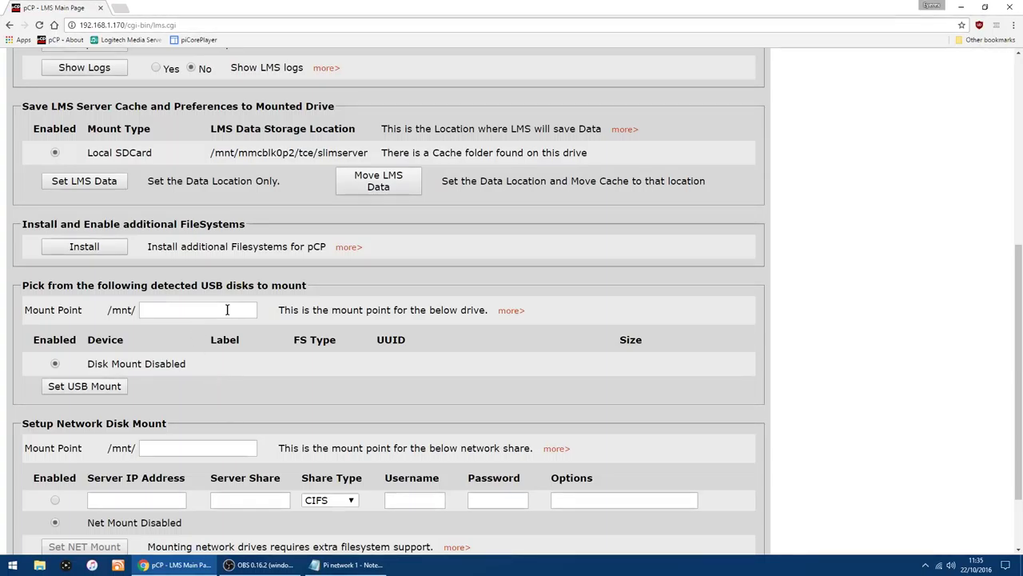
{"action": "left_click", "coordinate": [86, 249]}
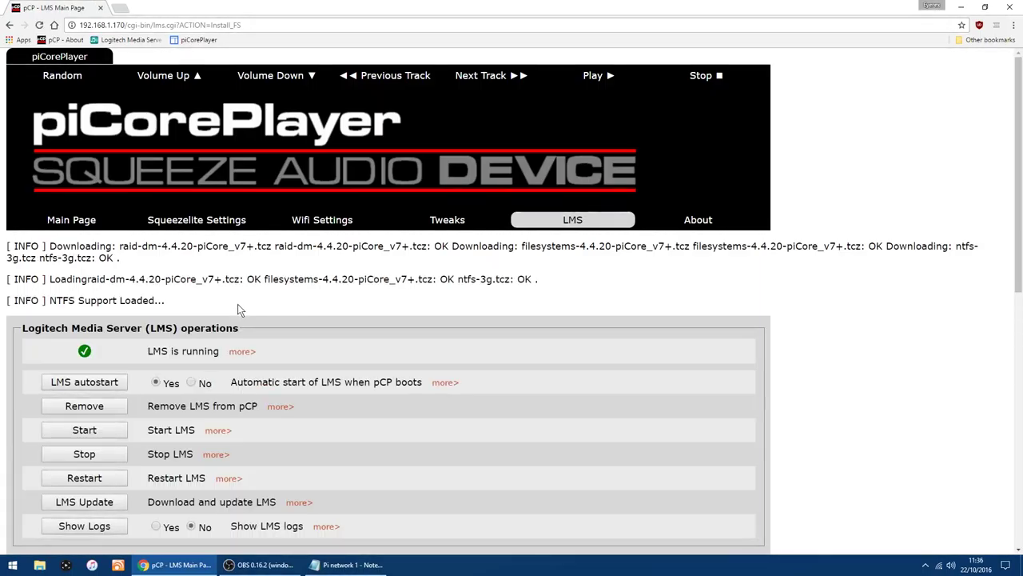
{"action": "scroll", "coordinate": [451, 283], "scroll_direction": "down", "scroll_amount": 3}
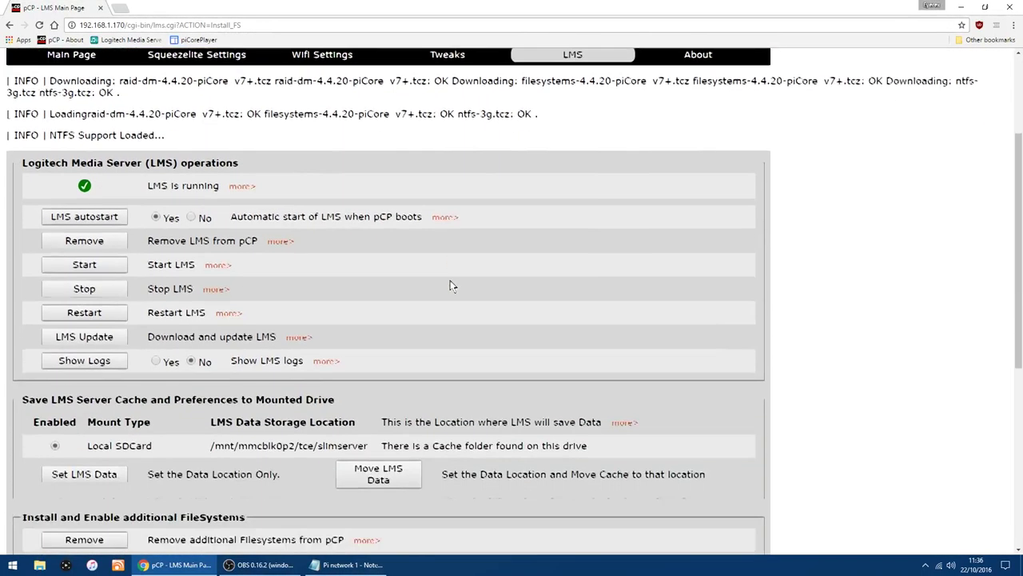
{"action": "scroll", "coordinate": [450, 280], "scroll_direction": "down", "scroll_amount": 2}
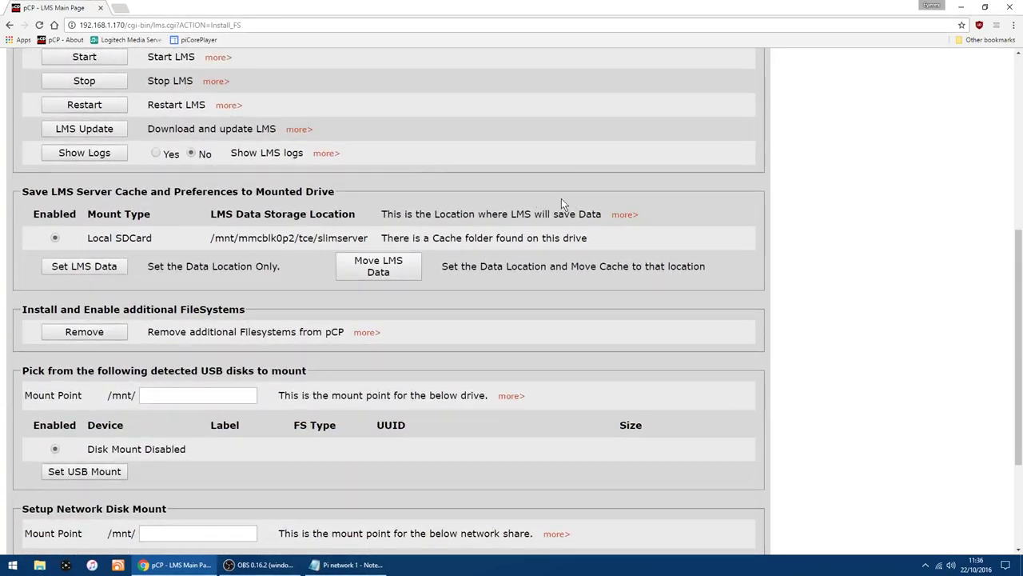
{"action": "scroll", "coordinate": [622, 207], "scroll_direction": "down", "scroll_amount": 2}
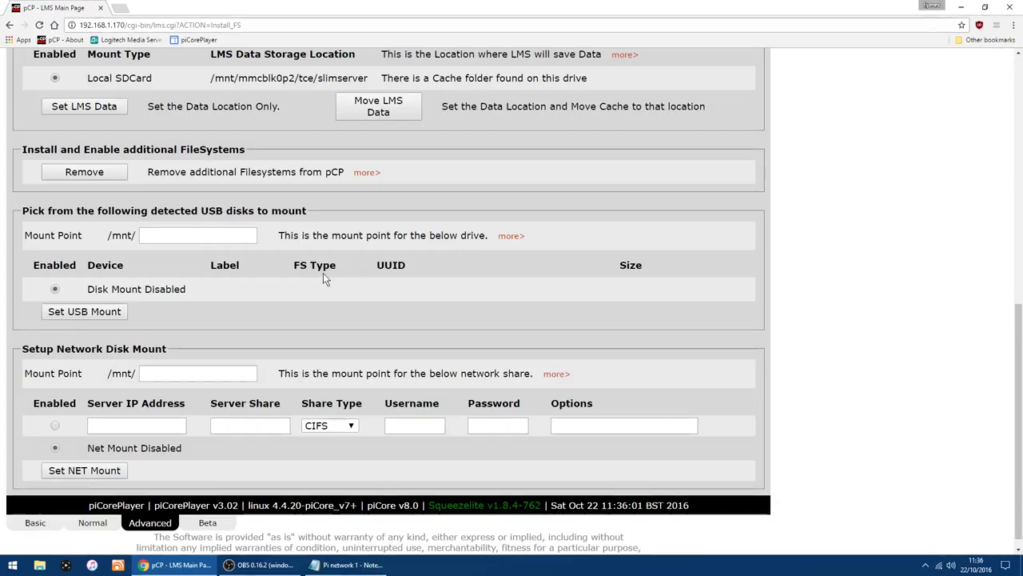
{"action": "scroll", "coordinate": [174, 299], "scroll_direction": "down", "scroll_amount": 1}
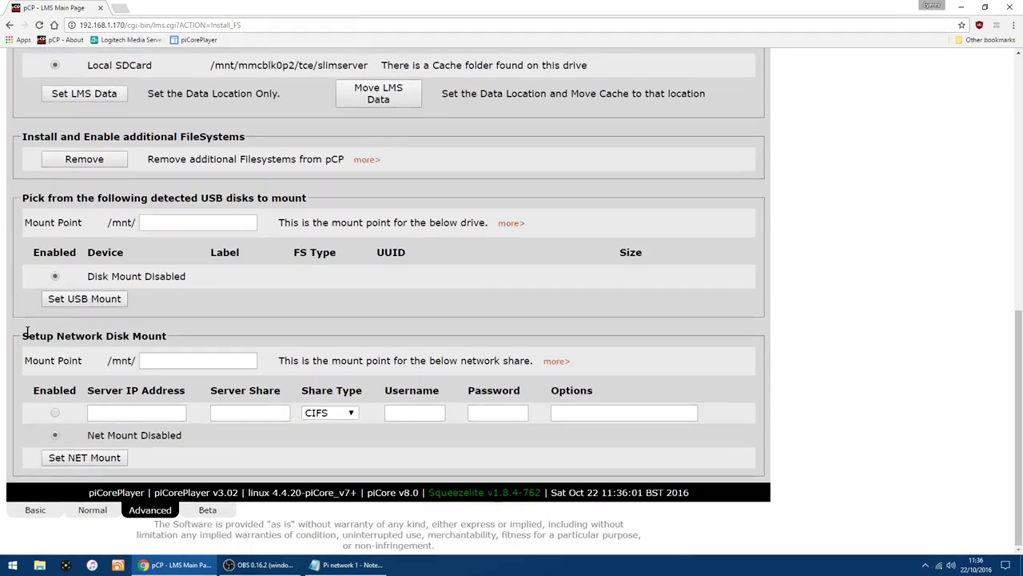
- Set mount point 'Shared', server IP 192.168.1.141 and server share 'Public'
{"action": "left_click", "coordinate": [195, 362]}
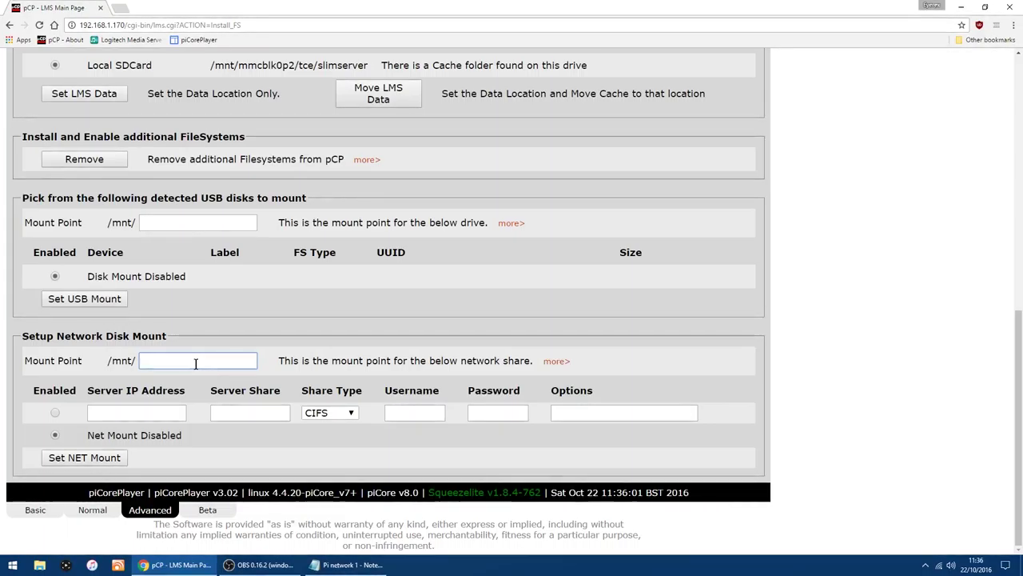
{"action": "type", "text": "Shar"}
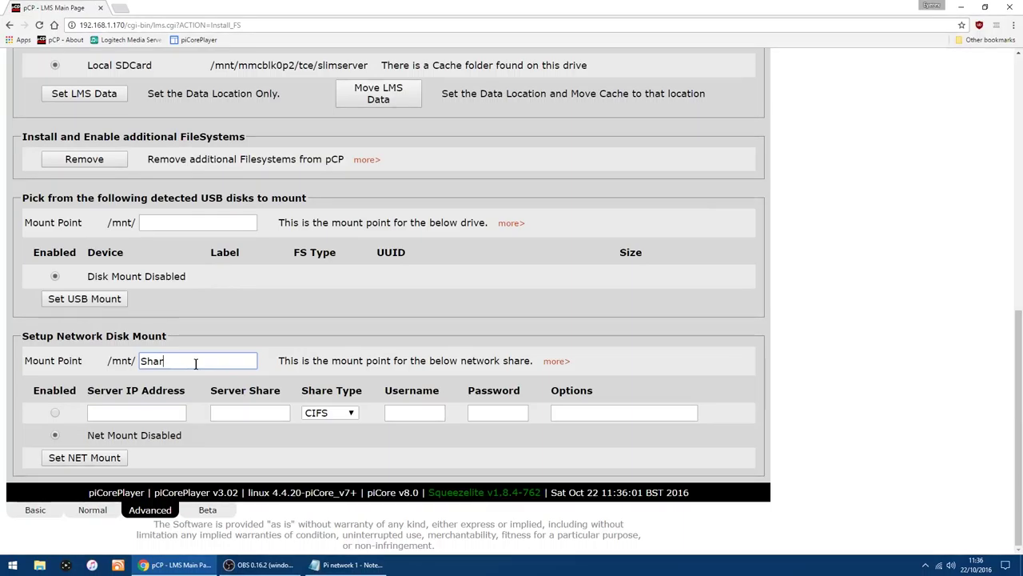
{"action": "type", "text": "ed"}
{"action": "left_click", "coordinate": [143, 416]}
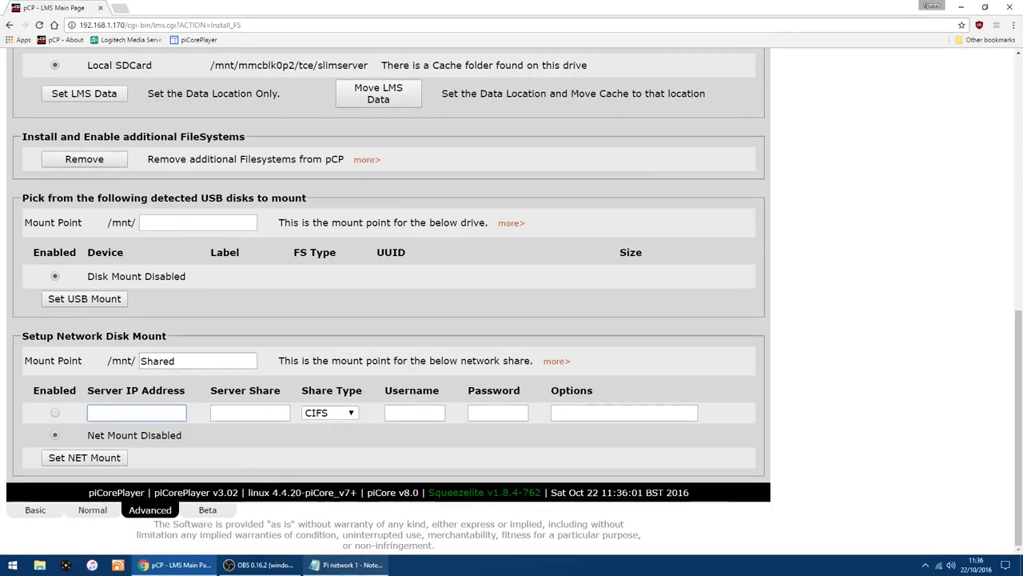
{"action": "mouse_move", "coordinate": [346, 565]}
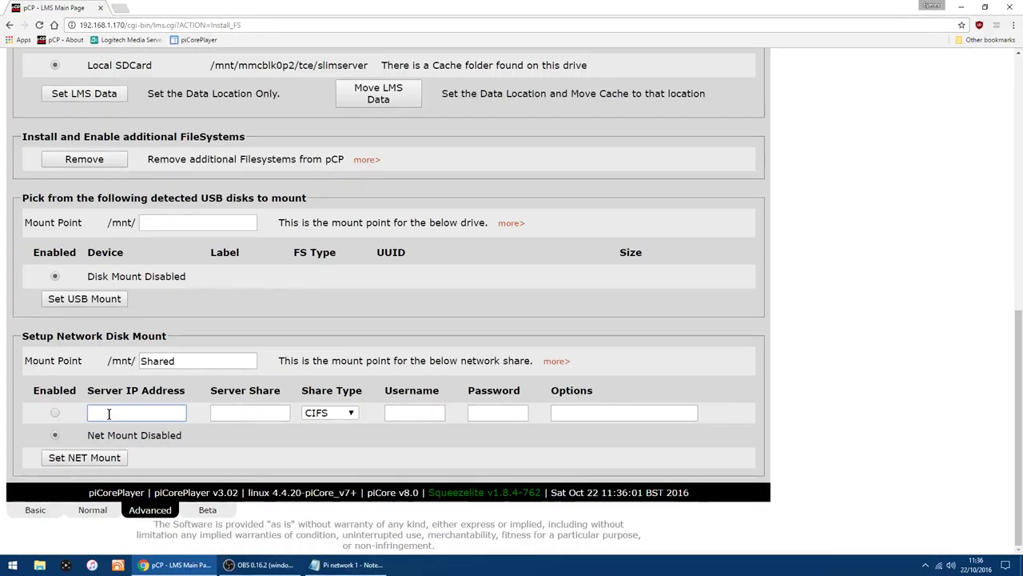
{"action": "type", "text": "192.168"}
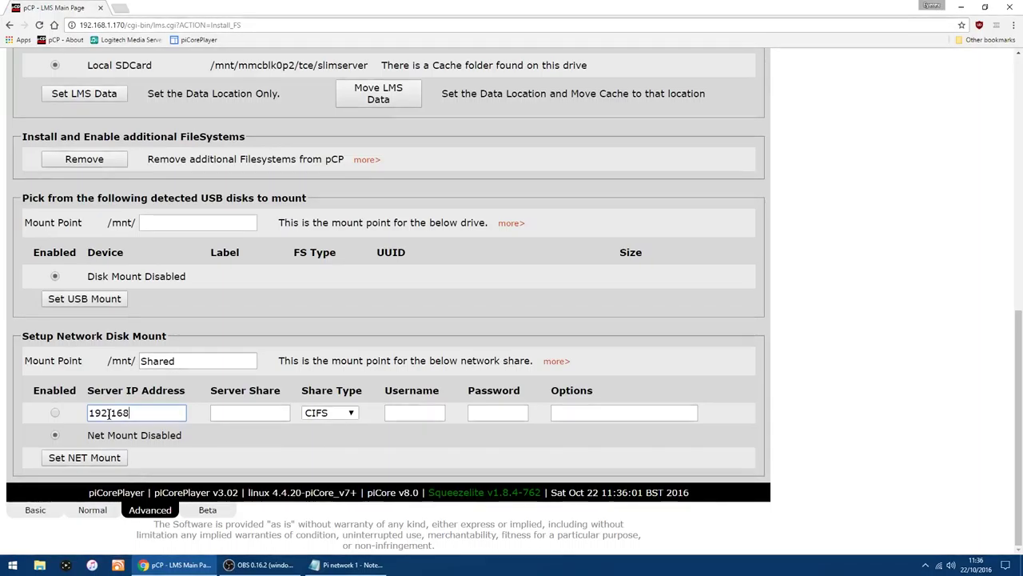
{"action": "type", "text": ".1."}
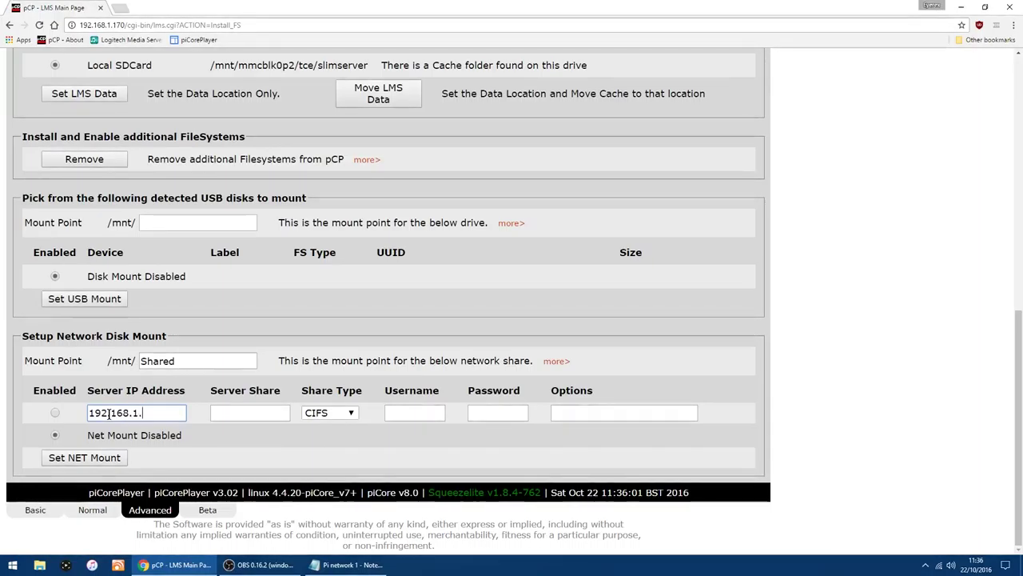
{"action": "type", "text": "141"}
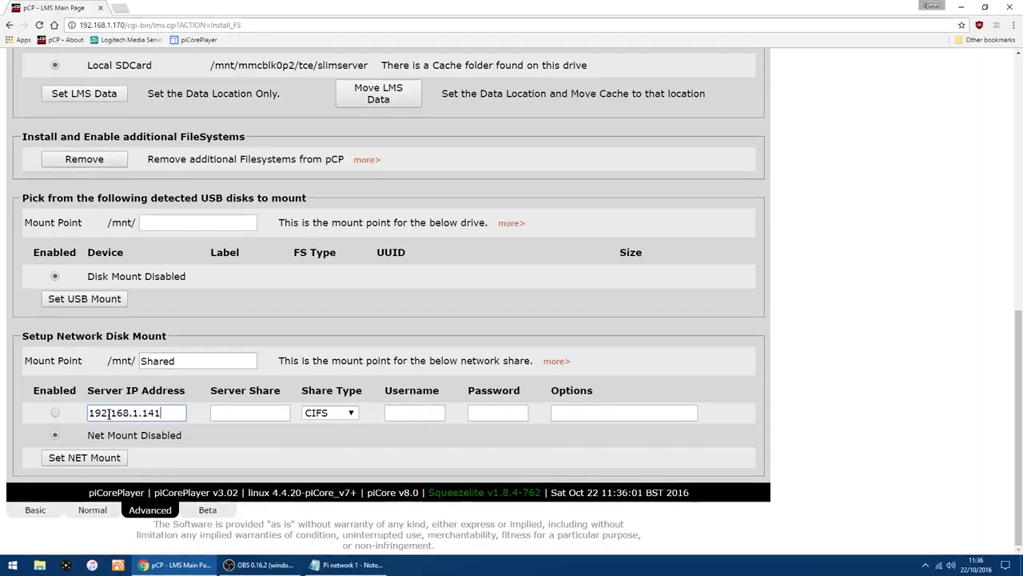
{"action": "left_click", "coordinate": [258, 412]}
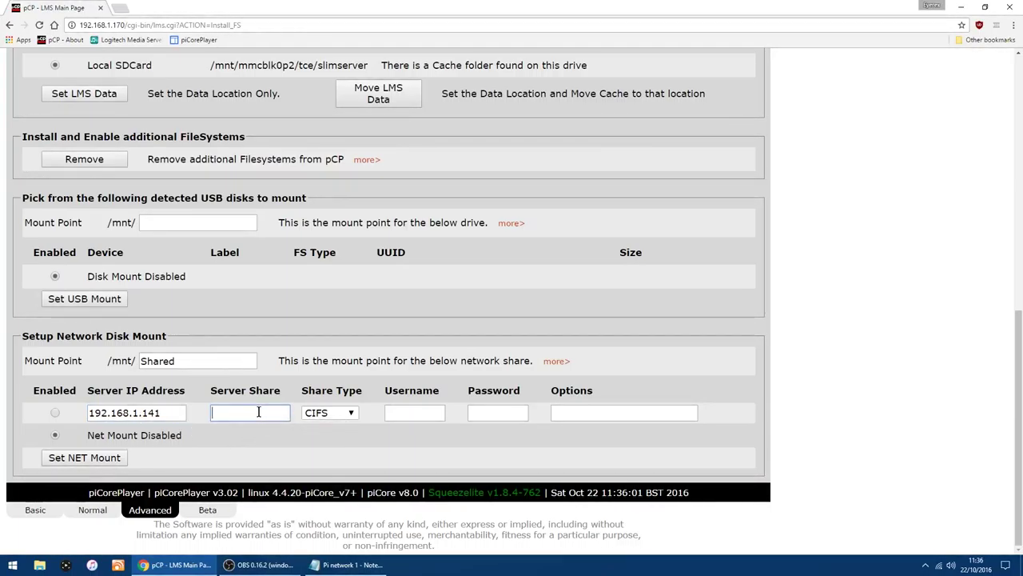
{"action": "type", "text": "P"}
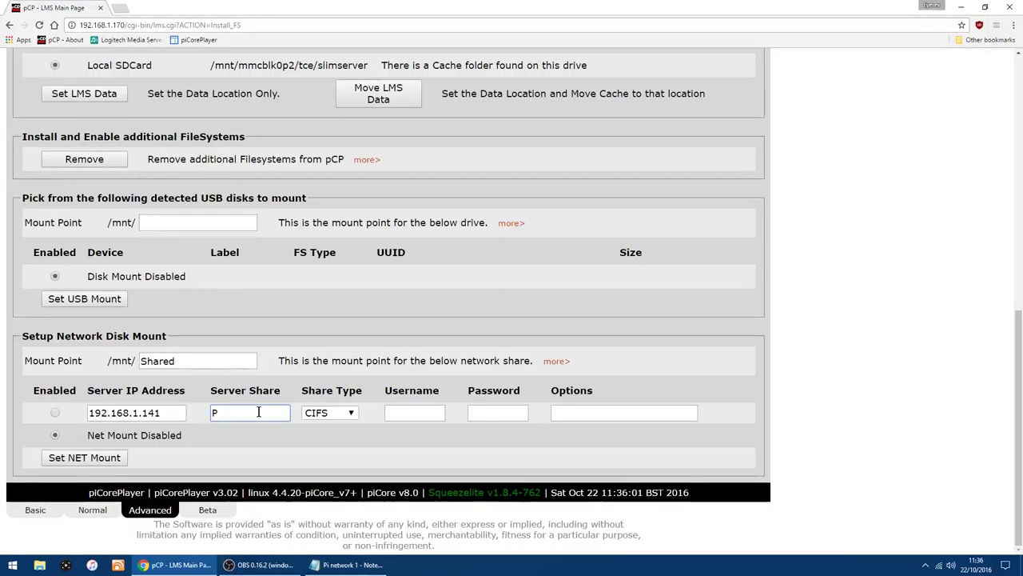
{"action": "type", "text": "u"}
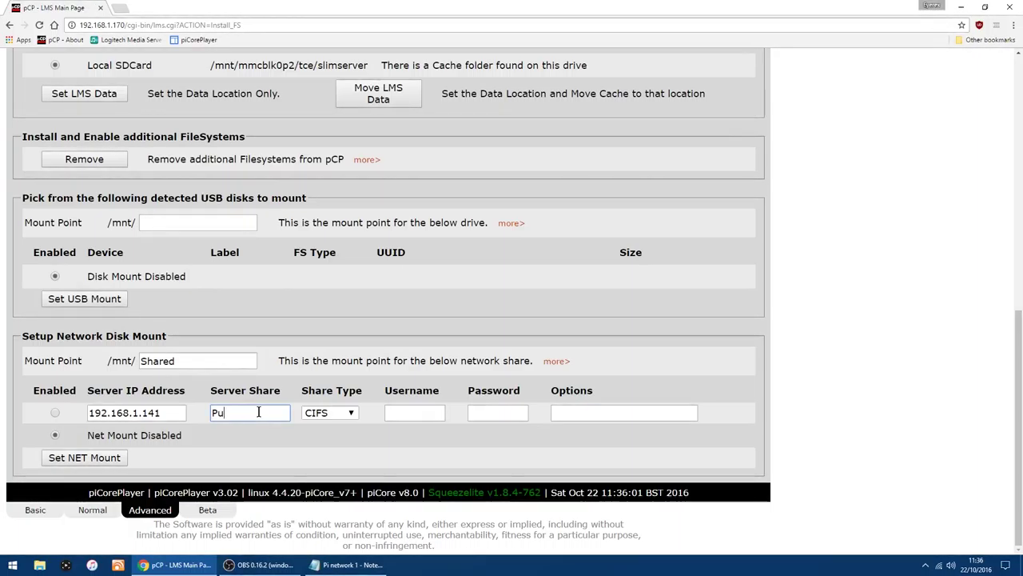
{"action": "type", "text": "bli"}
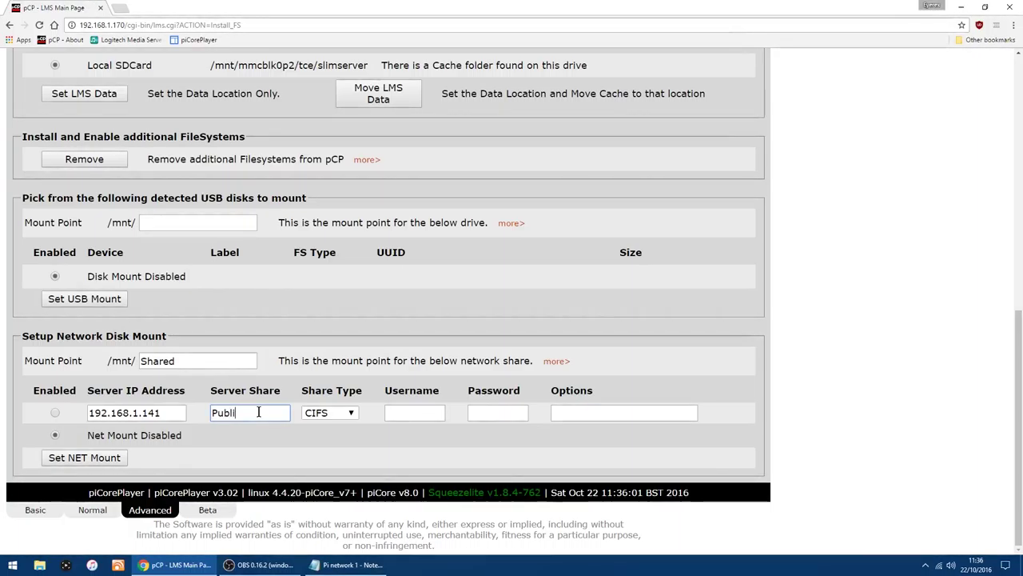
{"action": "type", "text": "c"}
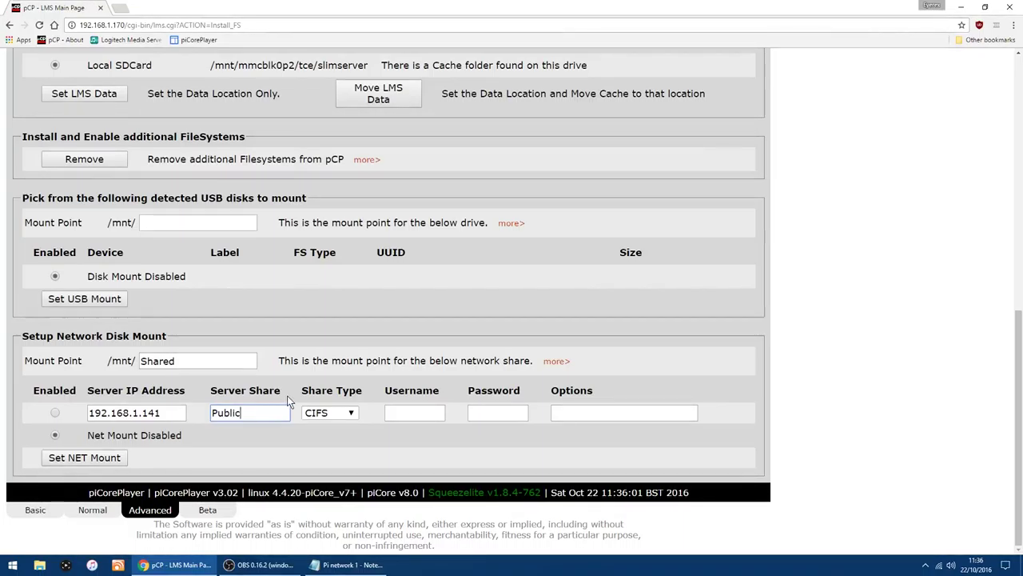
- Enter the share's username and password, and mark the mount Enabled
{"action": "left_click", "coordinate": [400, 411]}
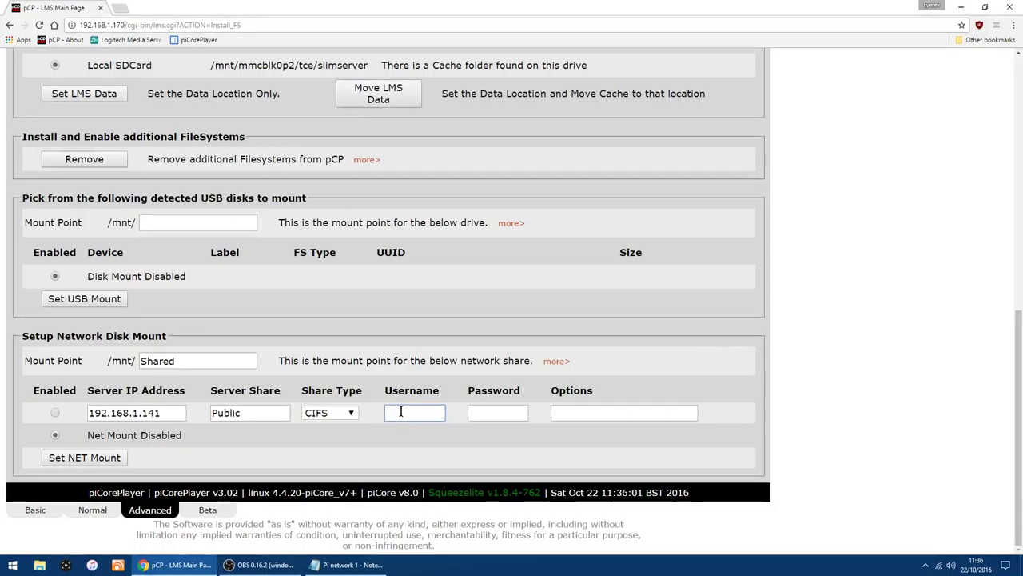
{"action": "type", "text": "t"}
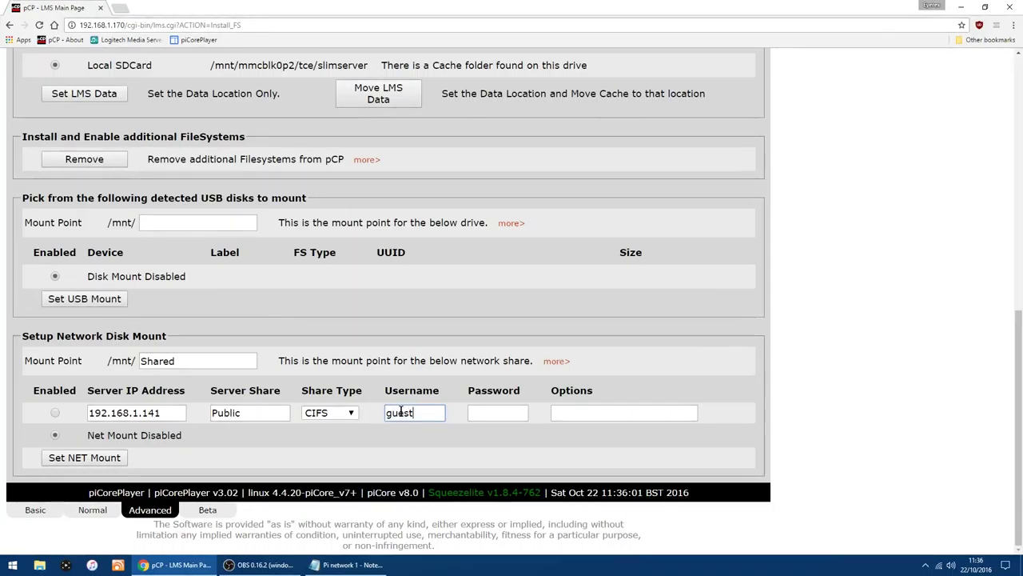
{"action": "left_click", "coordinate": [493, 412]}
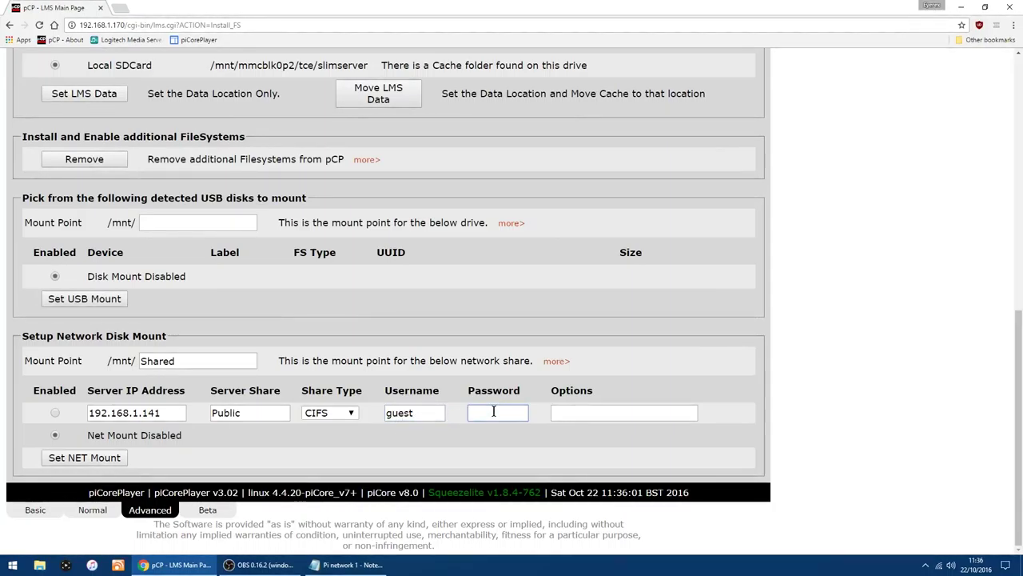
{"action": "type", "text": "guest"}
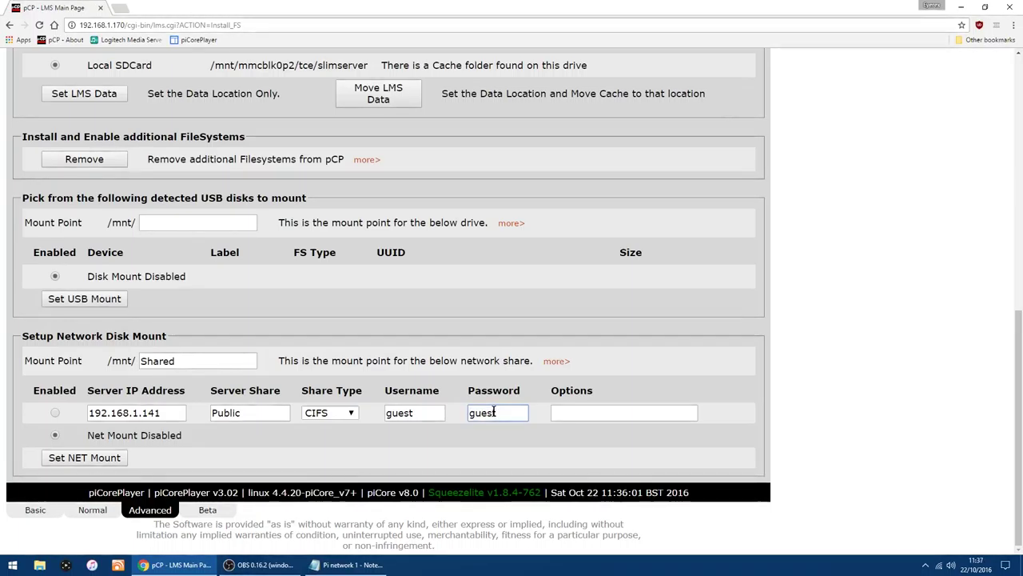
{"action": "left_click", "coordinate": [56, 413]}
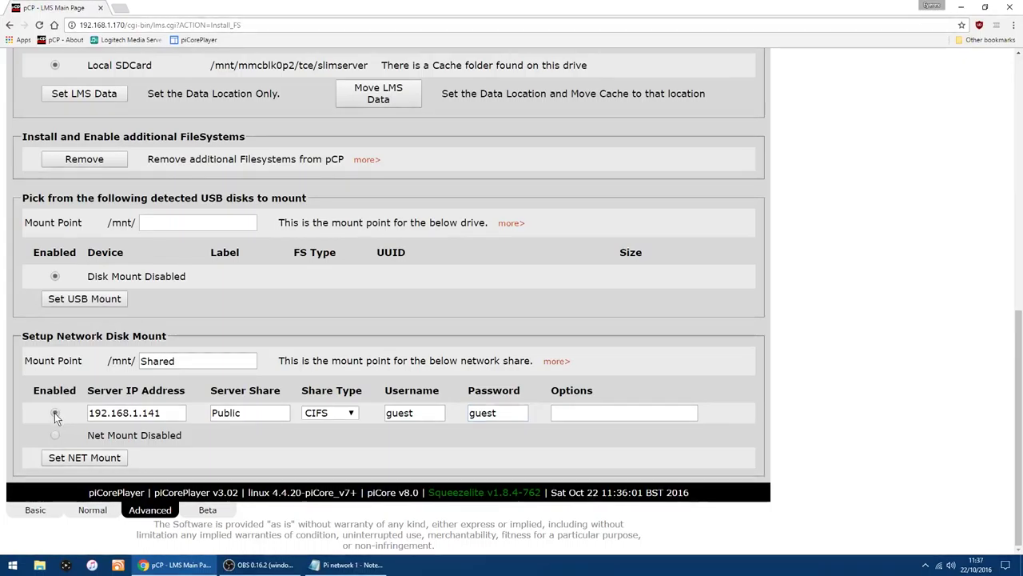
- Save the network mount with Set NET Mount and confirm the reboot
{"action": "left_click", "coordinate": [83, 460]}
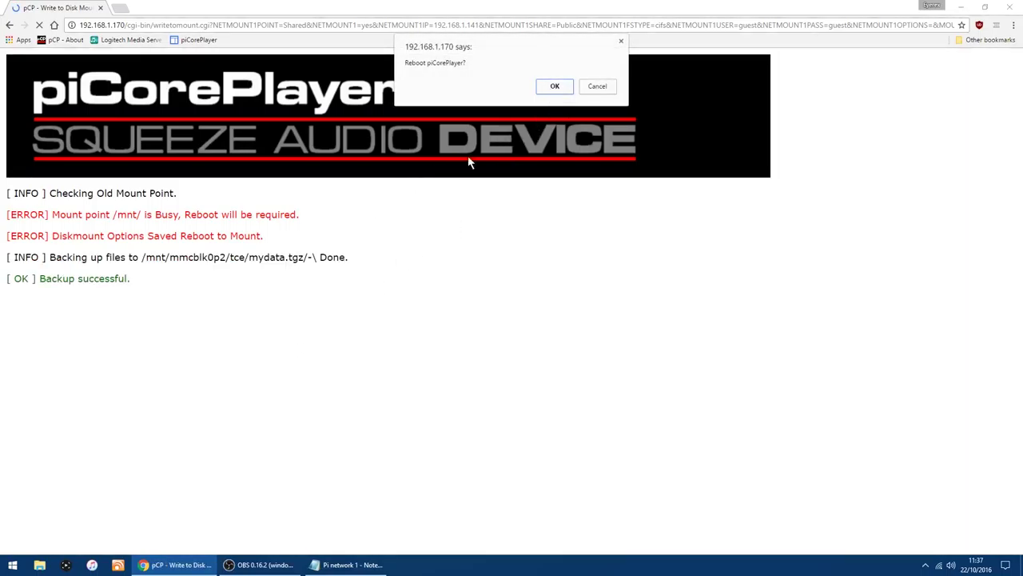
{"action": "left_click", "coordinate": [552, 89]}
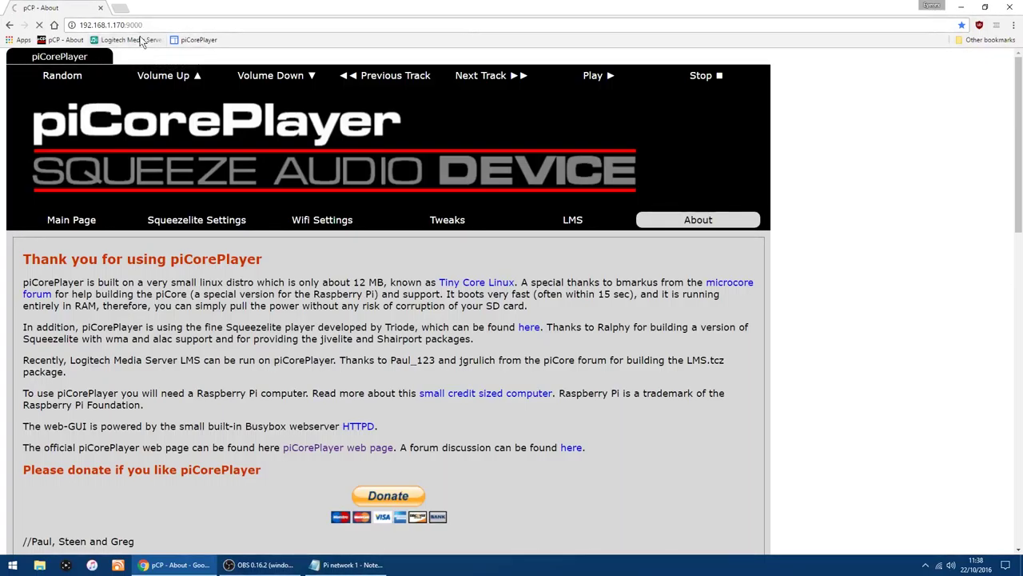
- Open the Logitech Media Server bookmark and skip the wizard's Sign In step
{"action": "left_click", "coordinate": [133, 40]}
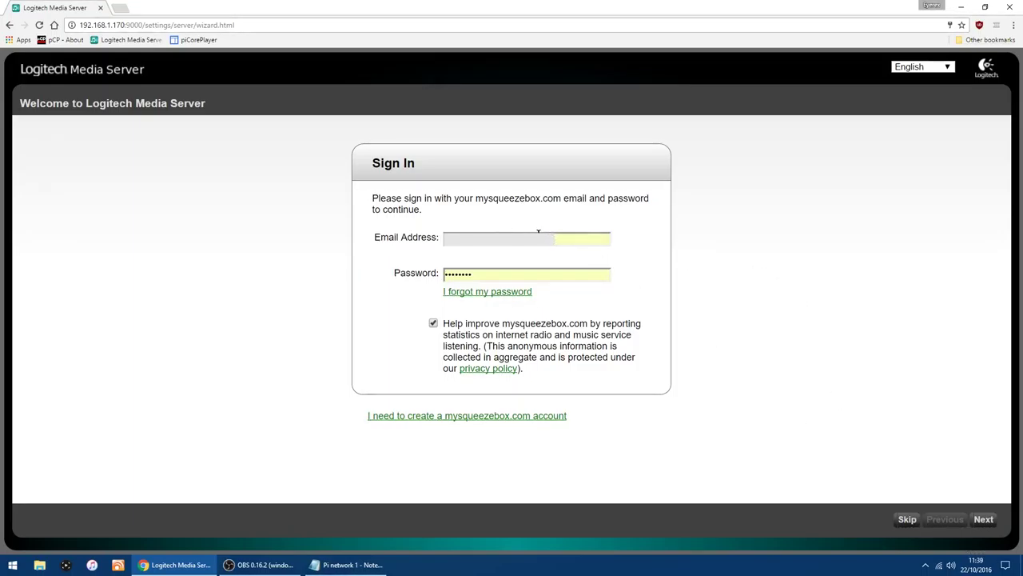
{"action": "left_click", "coordinate": [985, 520]}
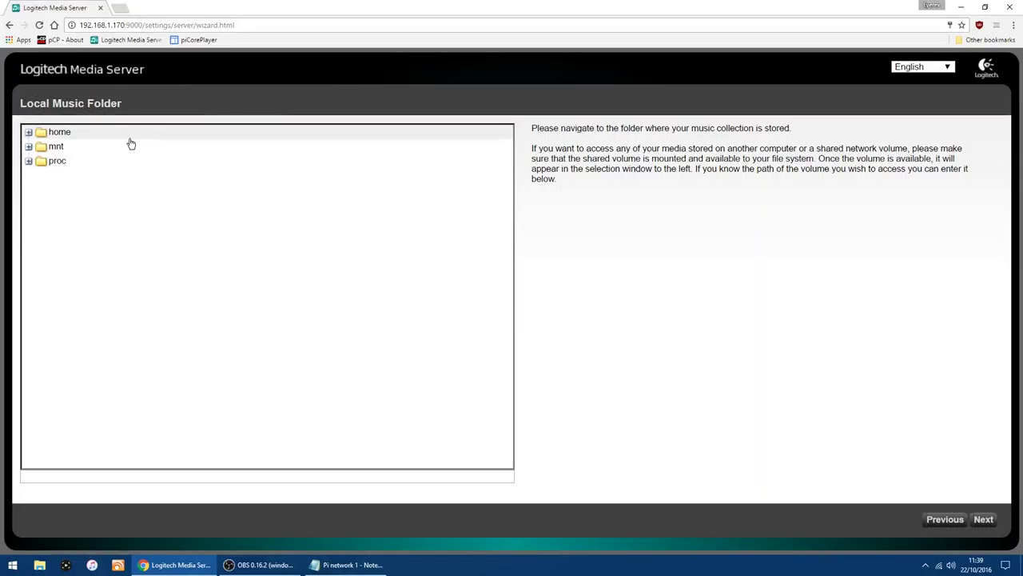
- Expand mnt > Shared > Shared MusicFLAC in the music folder tree
{"action": "left_click", "coordinate": [28, 148]}
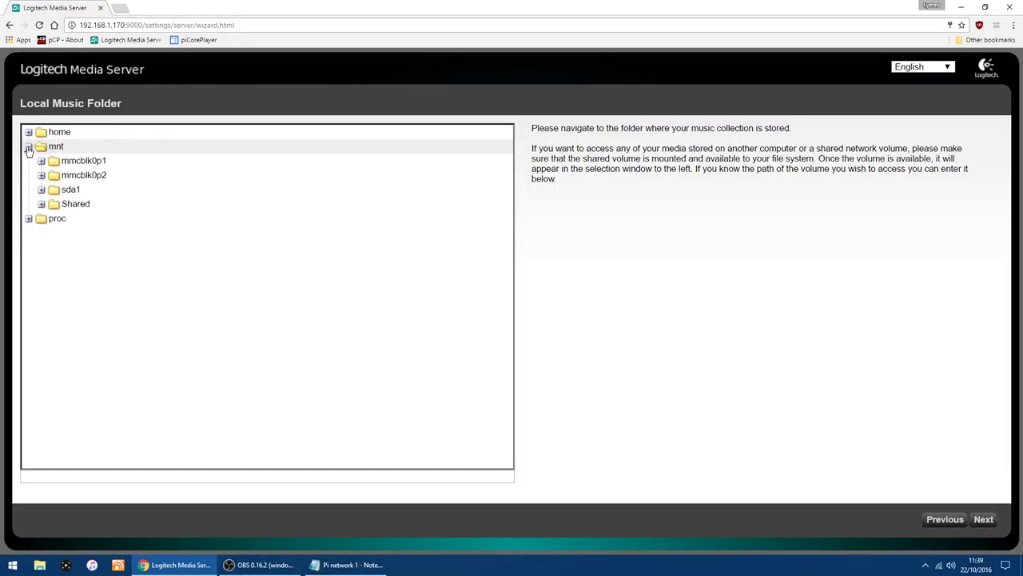
{"action": "left_click", "coordinate": [42, 205]}
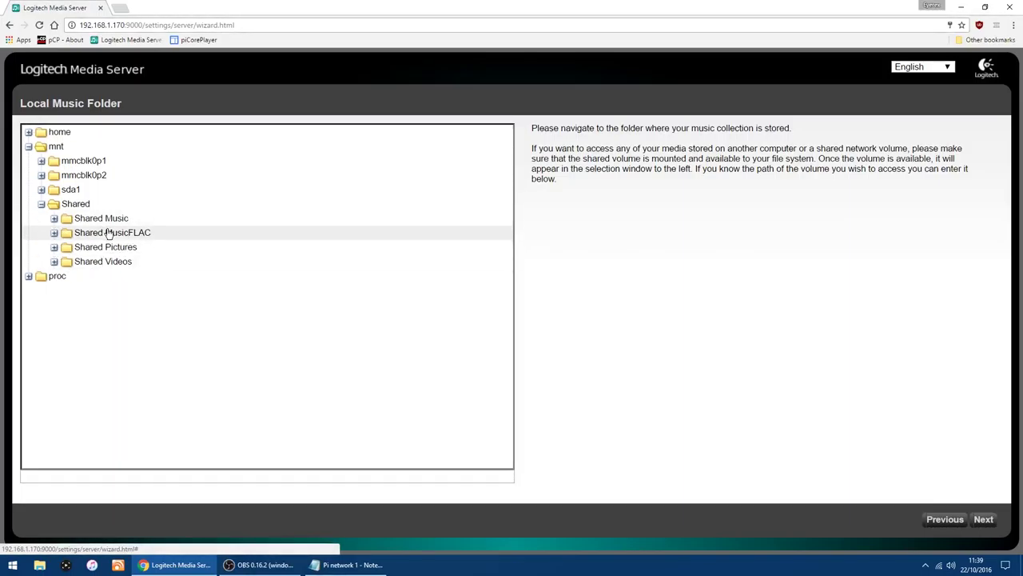
{"action": "left_click", "coordinate": [54, 233]}
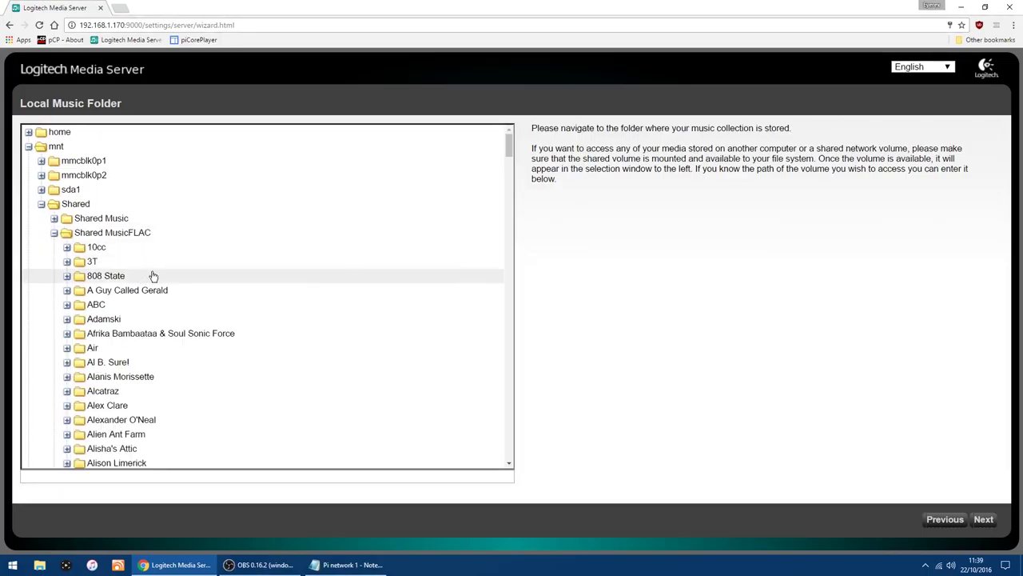
{"action": "scroll", "coordinate": [200, 274], "scroll_direction": "down", "scroll_amount": 6}
{"action": "scroll", "coordinate": [220, 288], "scroll_direction": "up", "scroll_amount": 5}
{"action": "scroll", "coordinate": [220, 287], "scroll_direction": "up", "scroll_amount": 3}
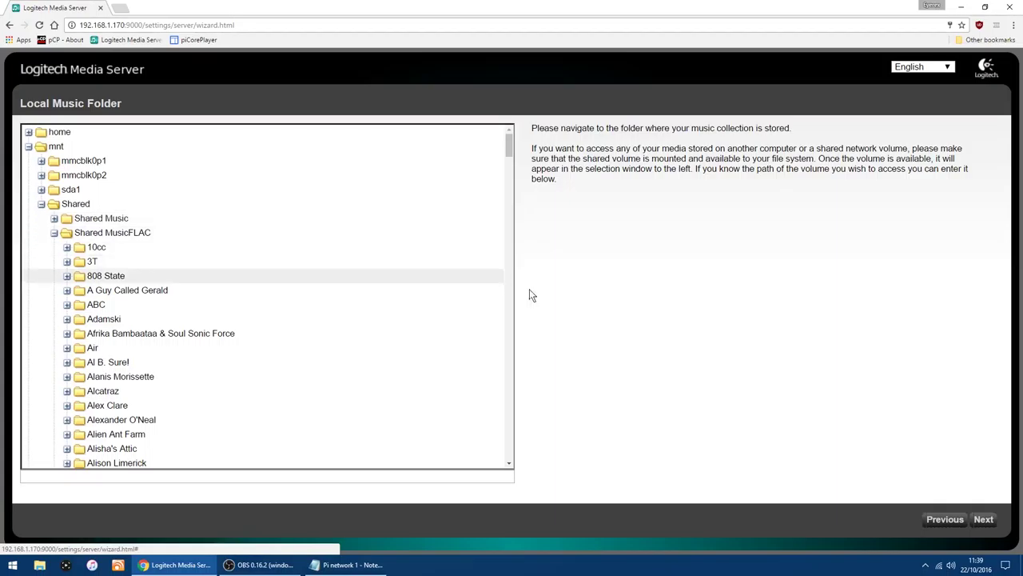
- Go through the playlist folder and summary steps and finish the wizard
{"action": "left_click", "coordinate": [985, 520]}
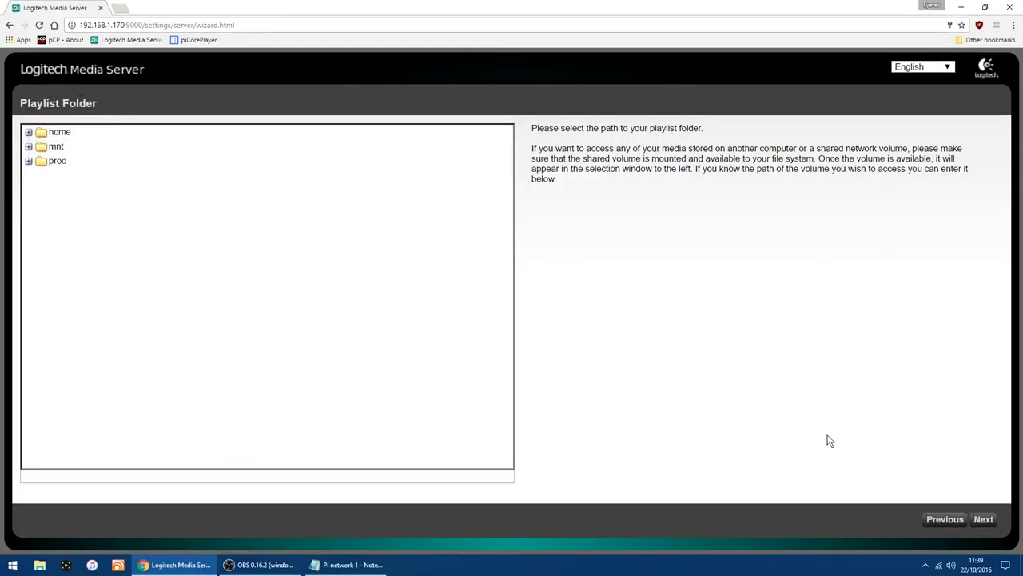
{"action": "left_click", "coordinate": [988, 521]}
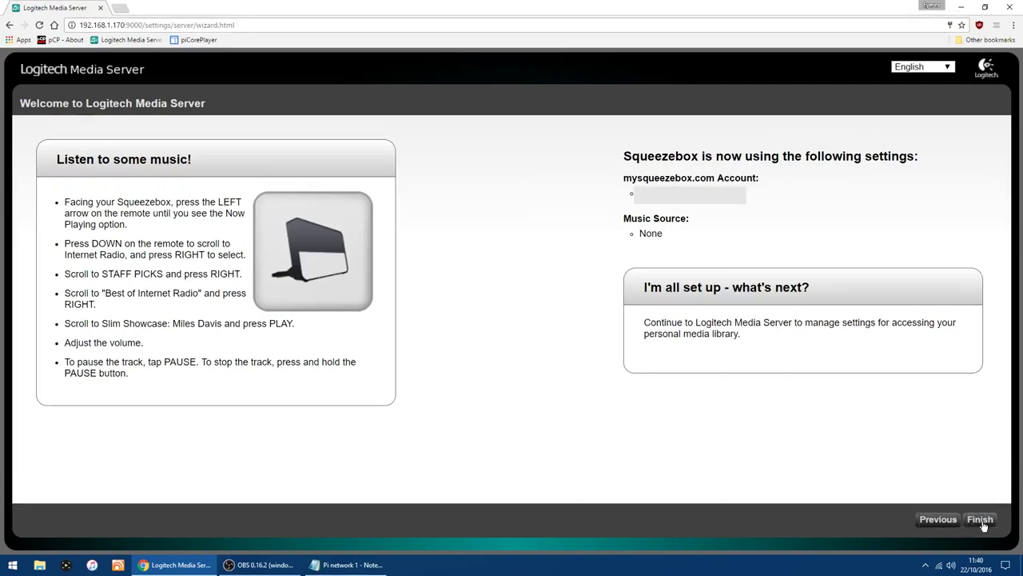
{"action": "left_click", "coordinate": [982, 520]}
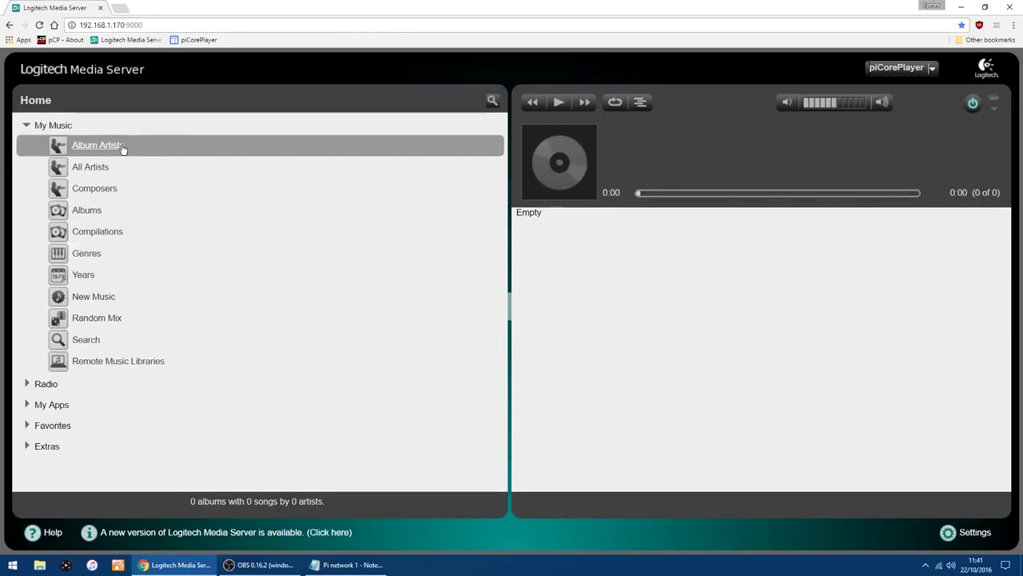
- In the server settings, choose /mnt/Shared/Shared MusicFLAC as the Media Folder
{"action": "left_click", "coordinate": [975, 532]}
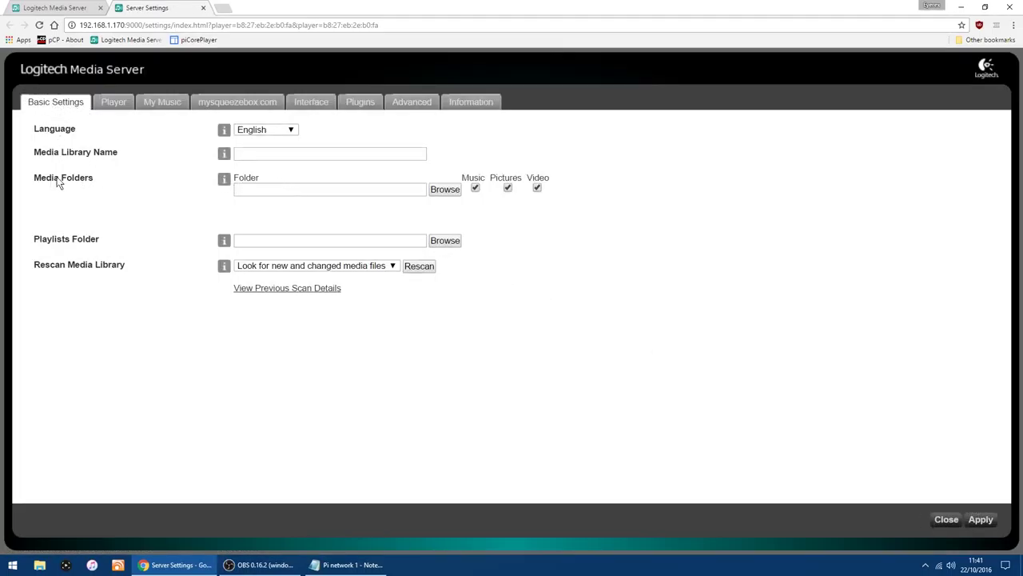
{"action": "left_click", "coordinate": [446, 190]}
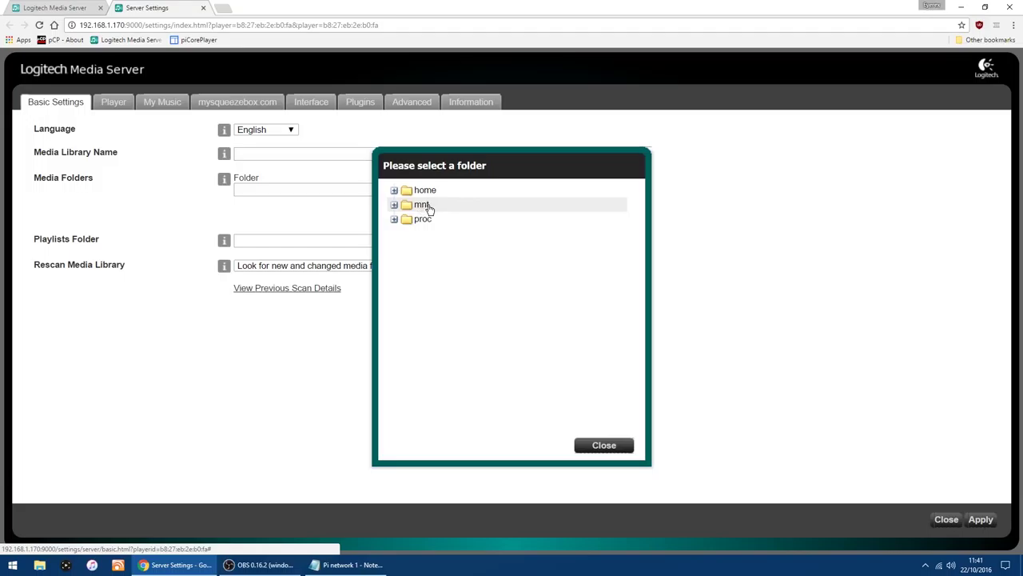
{"action": "left_click", "coordinate": [394, 205]}
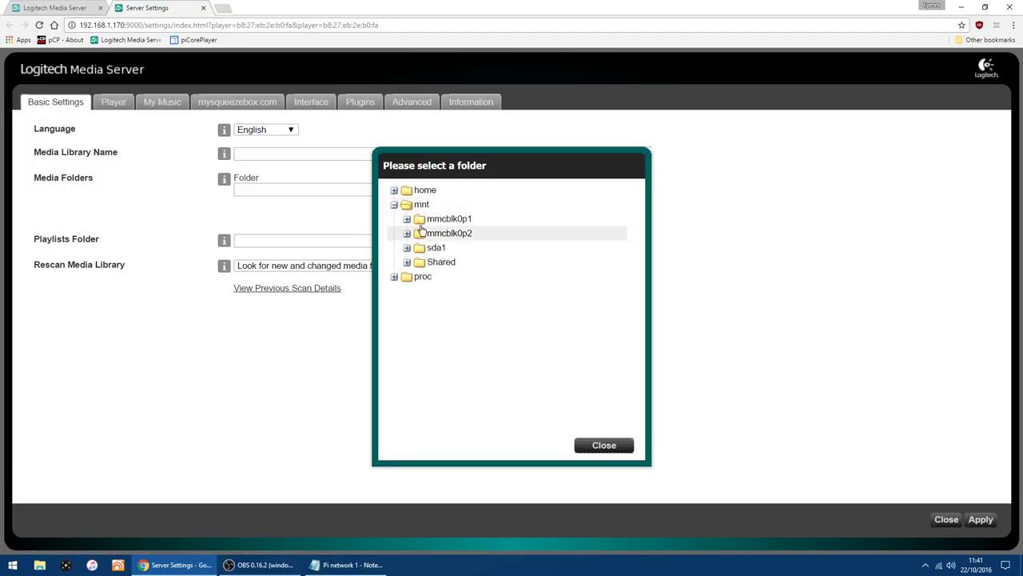
{"action": "left_click", "coordinate": [407, 263]}
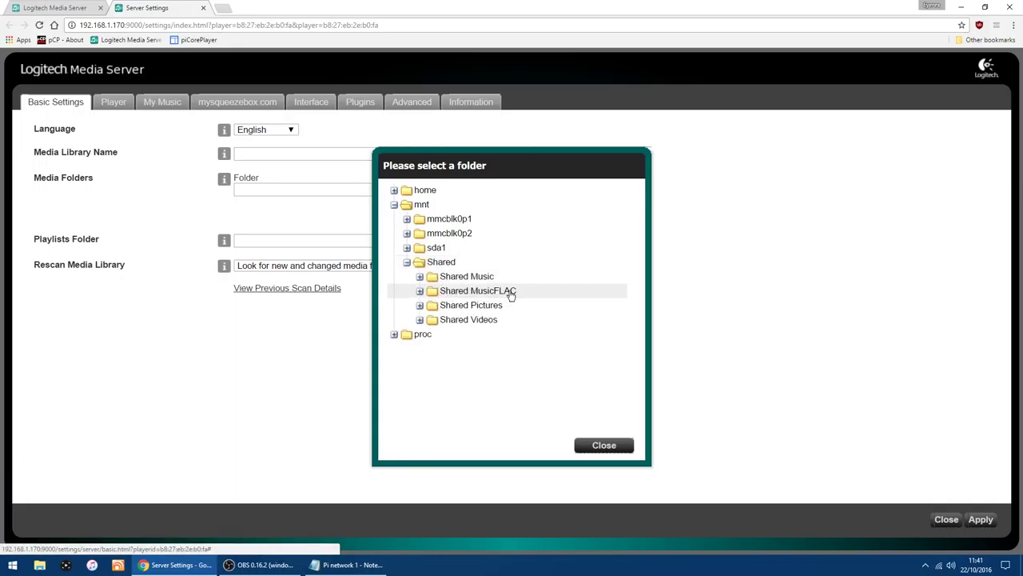
{"action": "left_click", "coordinate": [419, 292]}
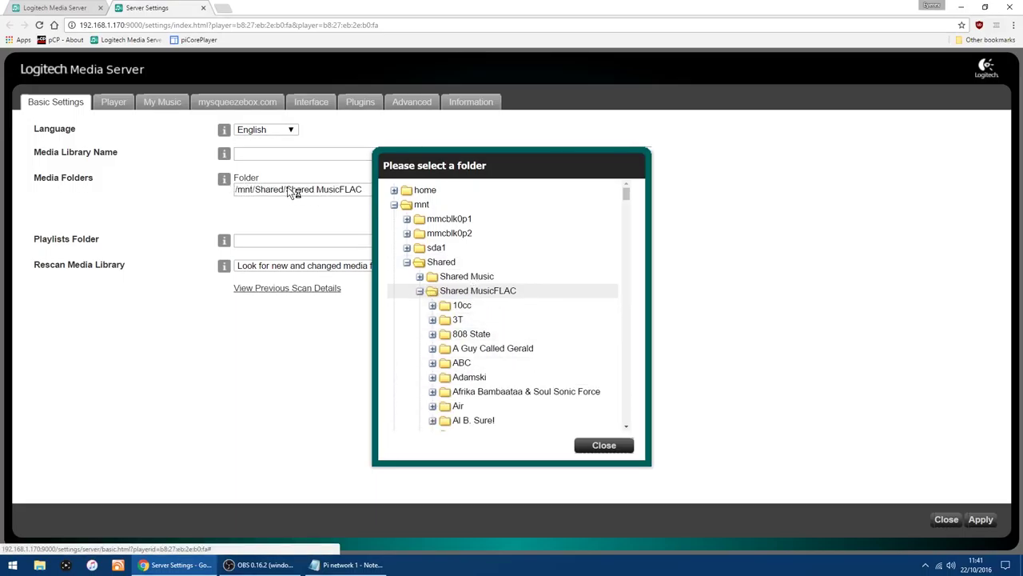
{"action": "left_click", "coordinate": [604, 445]}
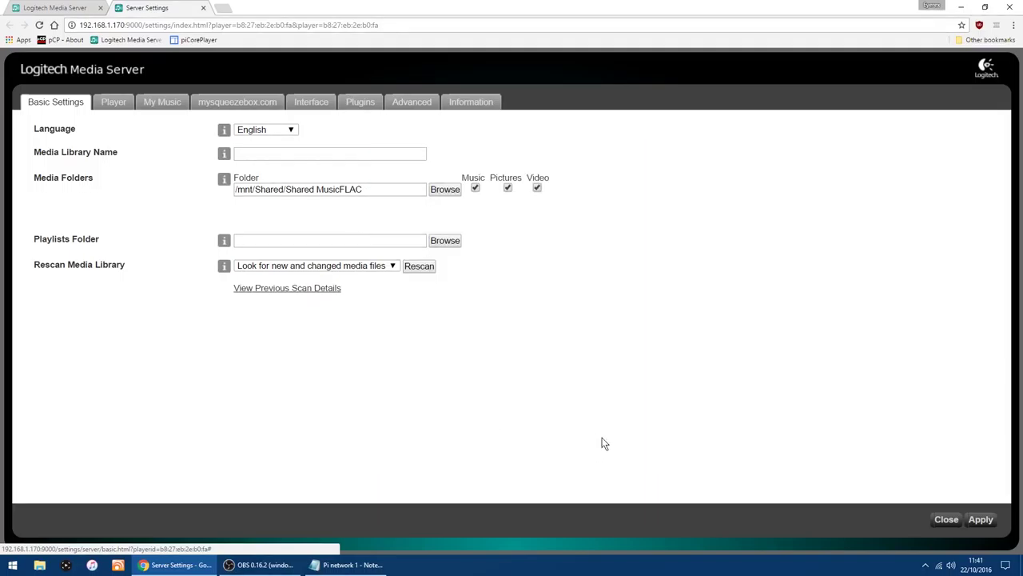
- Apply the Shared MusicFLAC folder, confirm the rescan, and view the scan progress on the Information tab
{"action": "left_click", "coordinate": [984, 521]}
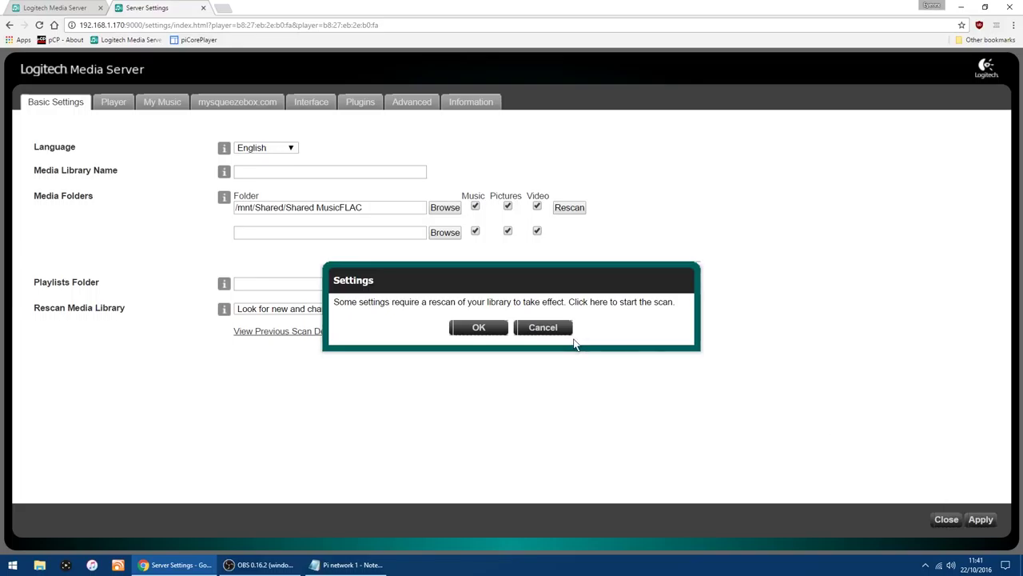
{"action": "left_click", "coordinate": [479, 327]}
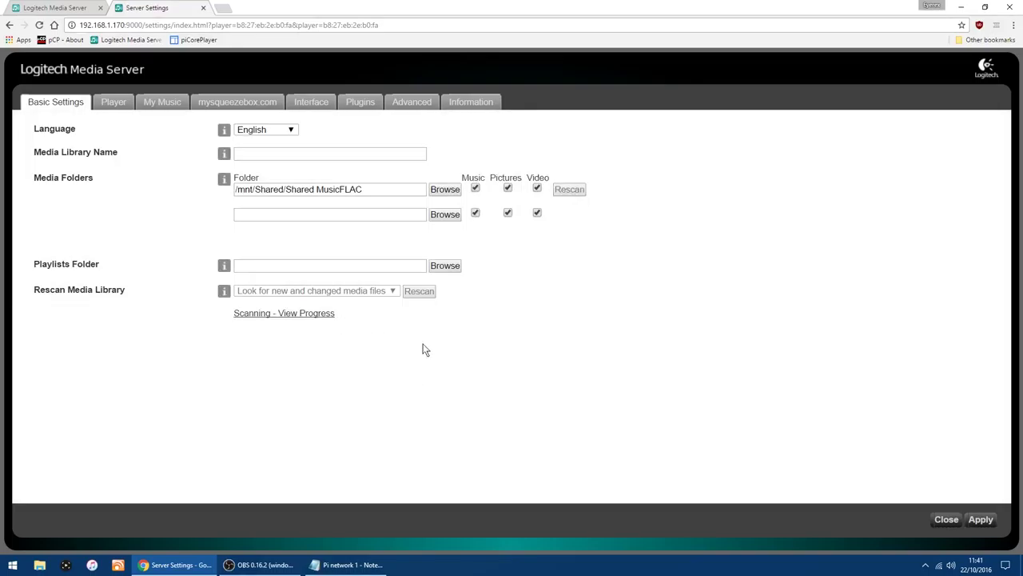
{"action": "left_click", "coordinate": [286, 315]}
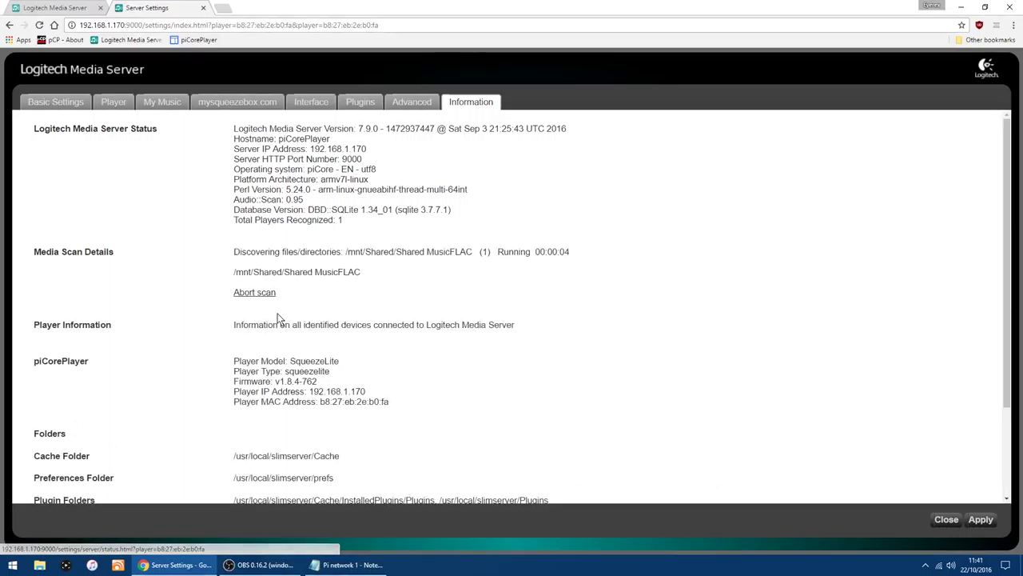
{"action": "scroll", "coordinate": [565, 287], "scroll_direction": "down", "scroll_amount": 2}
{"action": "scroll", "coordinate": [543, 300], "scroll_direction": "down", "scroll_amount": 1}
{"action": "scroll", "coordinate": [549, 297], "scroll_direction": "up", "scroll_amount": 3}
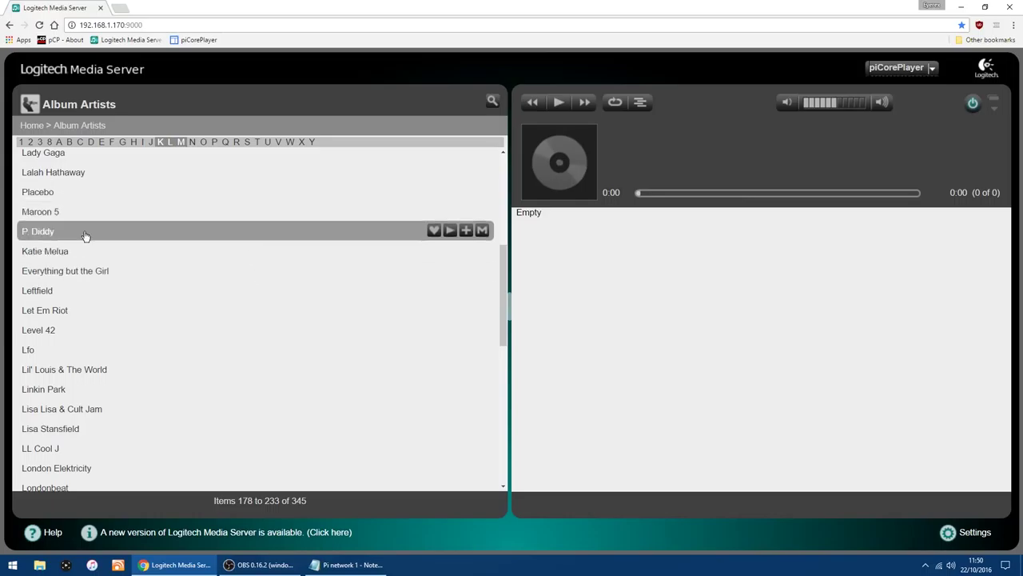
- Jump to the L album artists, open Let Em Riot, and play The App EP
{"action": "scroll", "coordinate": [147, 242], "scroll_direction": "down", "scroll_amount": 2}
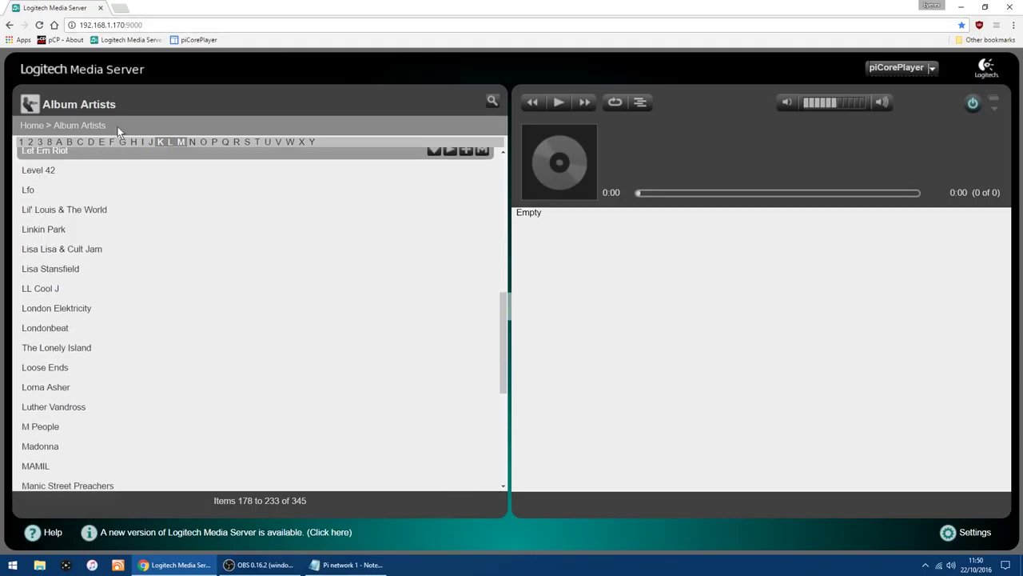
{"action": "left_click", "coordinate": [94, 142]}
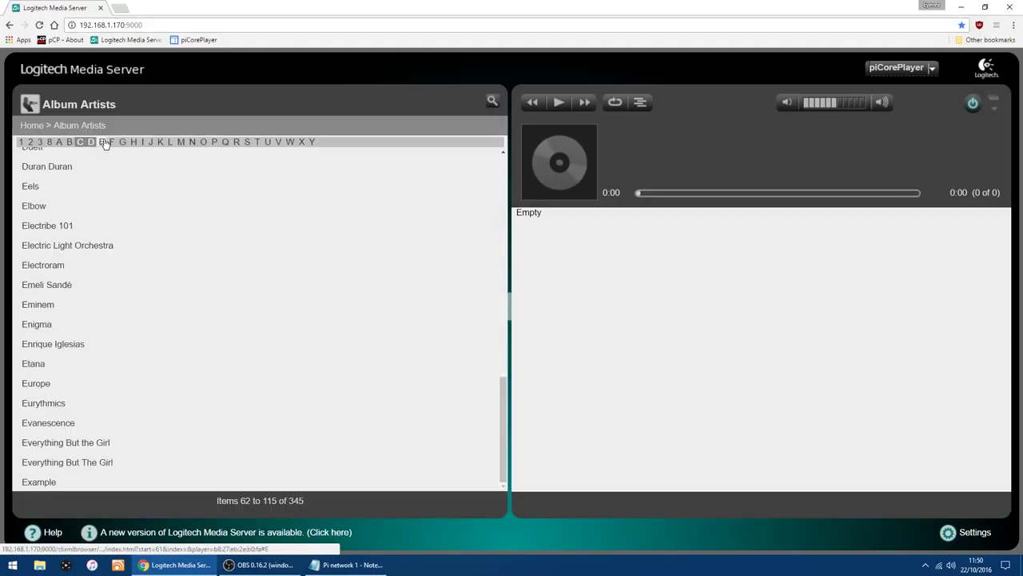
{"action": "left_click", "coordinate": [170, 142]}
{"action": "scroll", "coordinate": [183, 216], "scroll_direction": "down", "scroll_amount": 2}
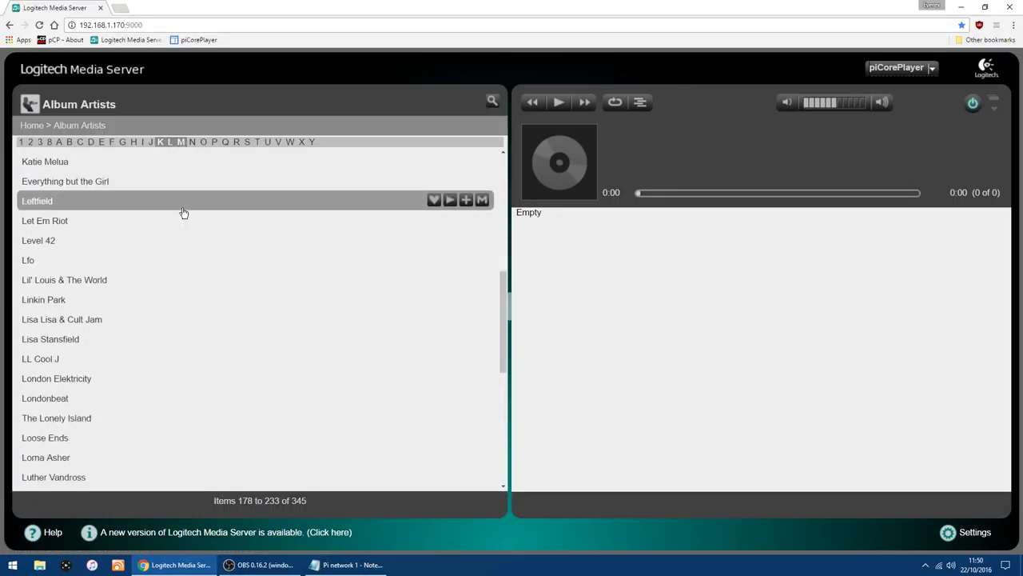
{"action": "scroll", "coordinate": [203, 219], "scroll_direction": "down", "scroll_amount": 3}
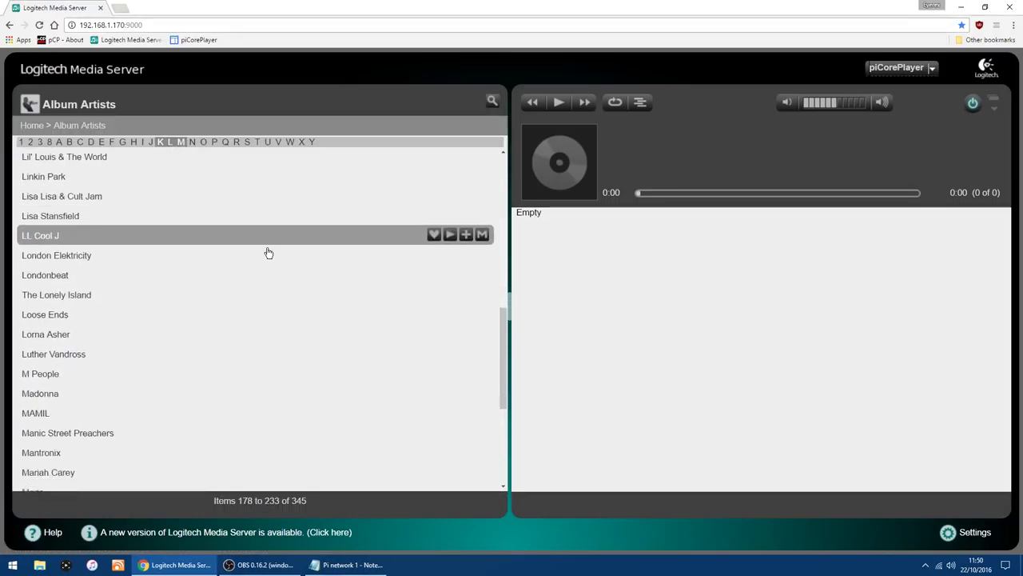
{"action": "scroll", "coordinate": [186, 280], "scroll_direction": "up", "scroll_amount": 1}
{"action": "scroll", "coordinate": [186, 280], "scroll_direction": "up", "scroll_amount": 3}
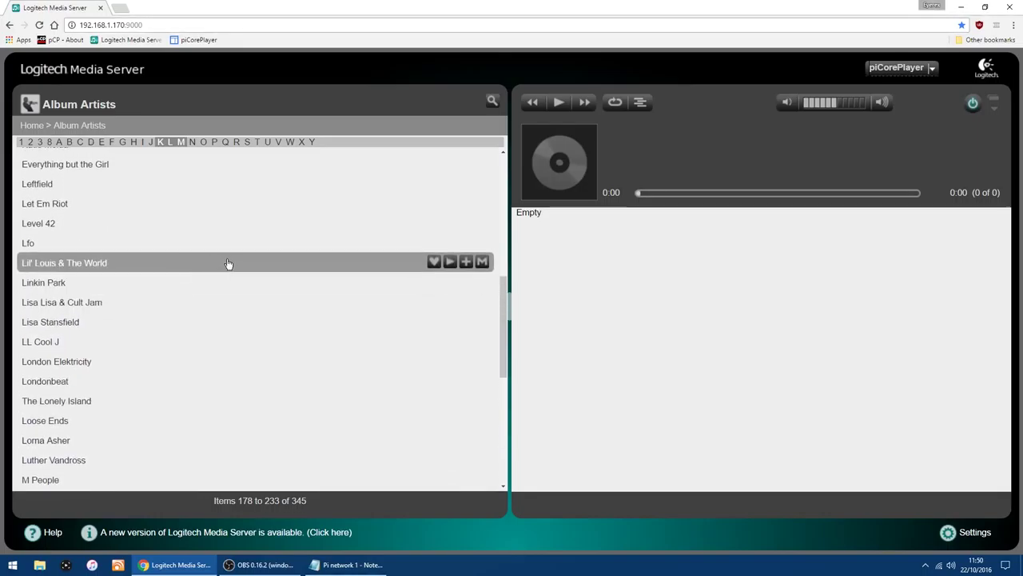
{"action": "left_click", "coordinate": [65, 207]}
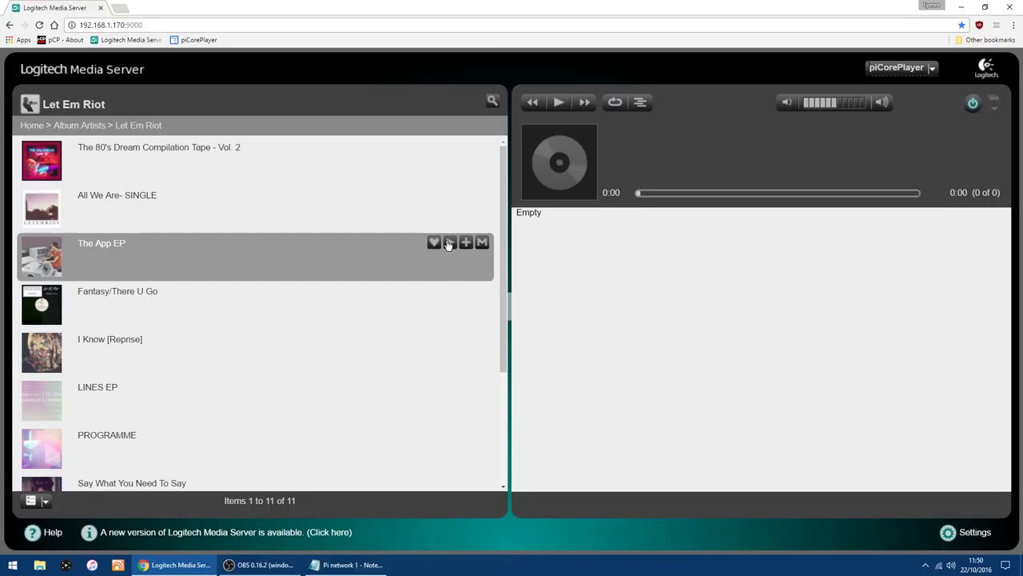
{"action": "left_click", "coordinate": [450, 242]}
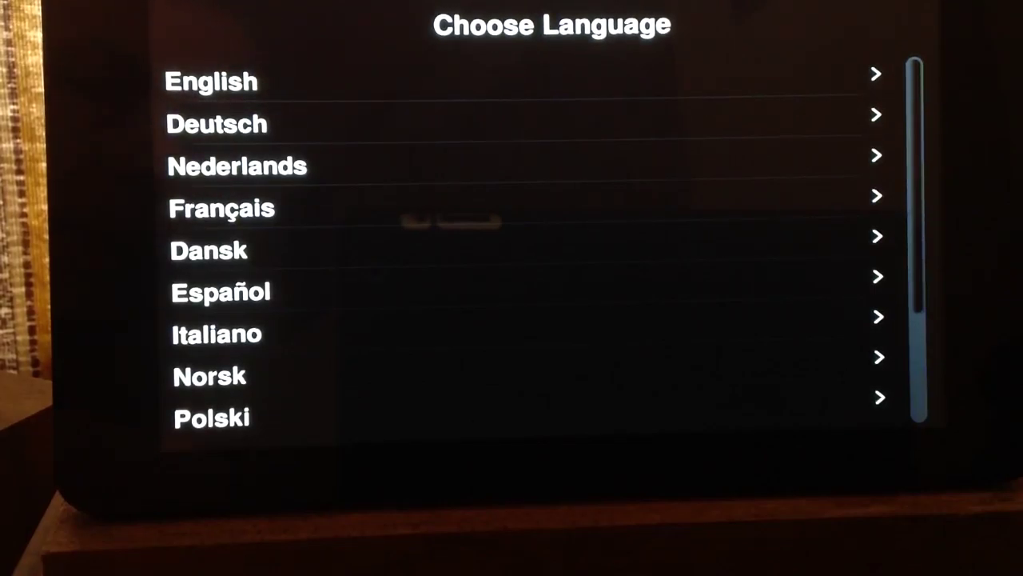
- Choose English, then open 808 State's albums under My Music > Album Artists
{"action": "left_click", "coordinate": [214, 82]}
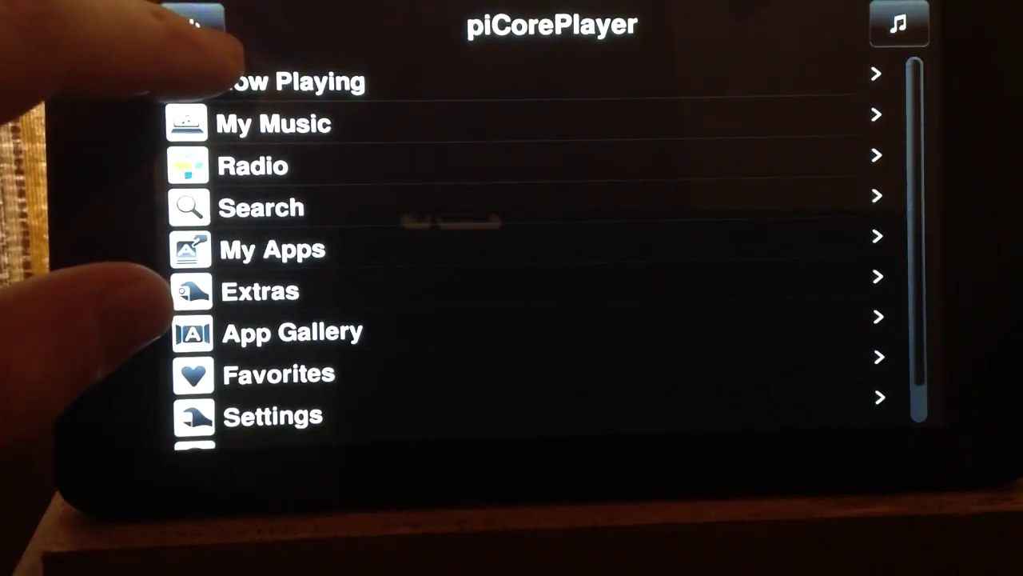
{"action": "left_click", "coordinate": [200, 120]}
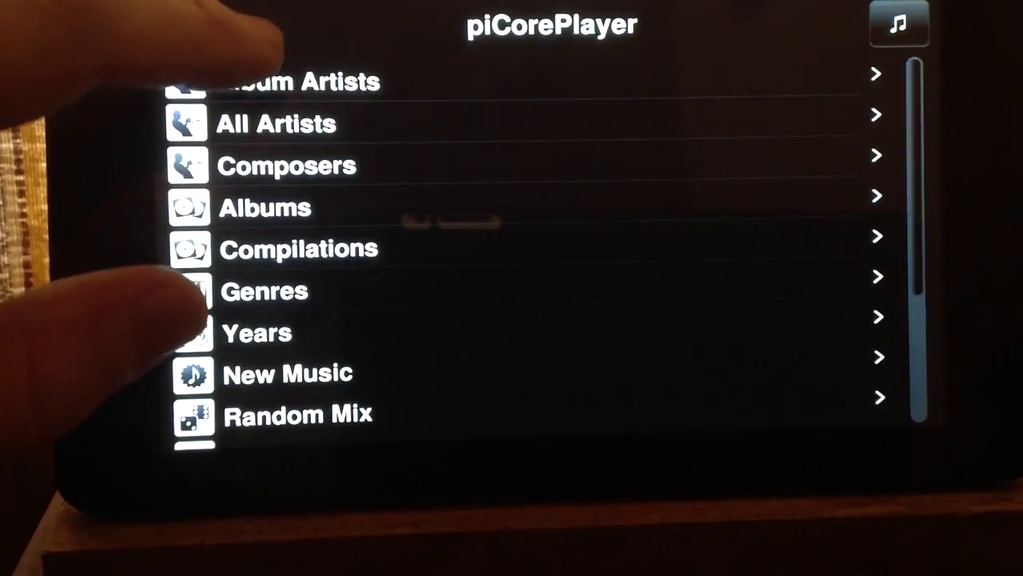
{"action": "left_click", "coordinate": [275, 82]}
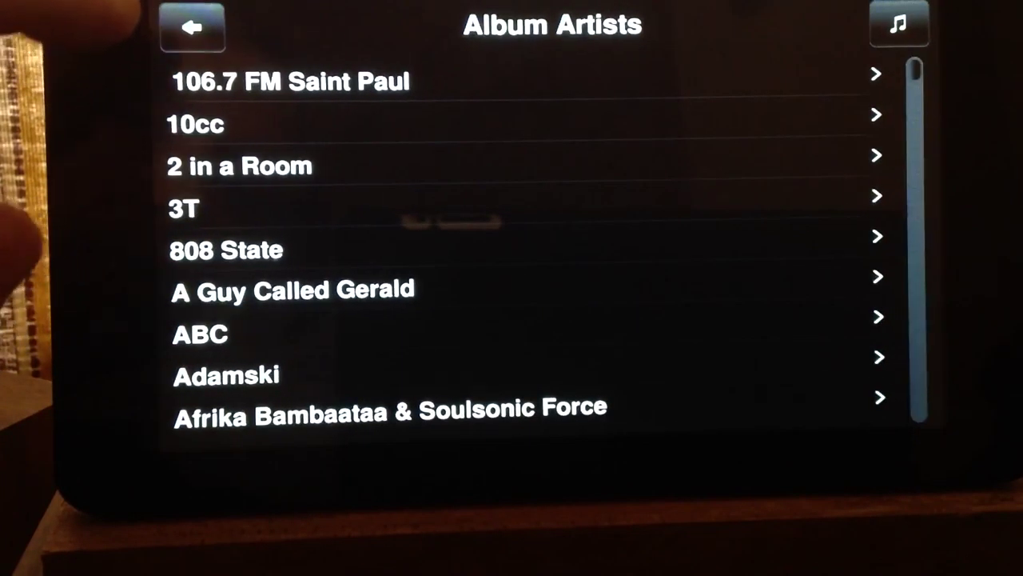
{"action": "left_click_drag", "start_coordinate": [248, 320], "coordinate": [164, 140]}
{"action": "left_click", "coordinate": [164, 177]}
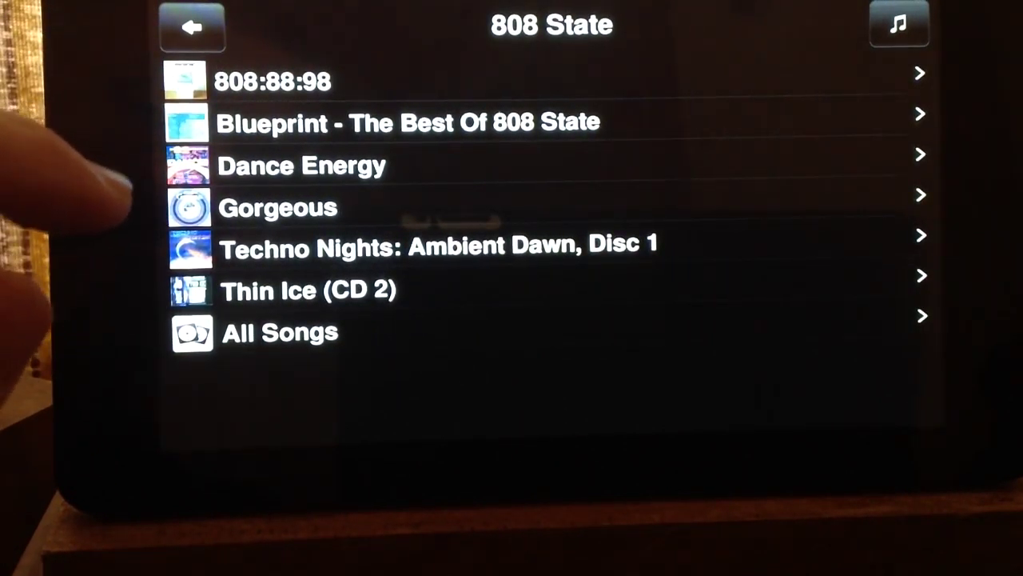
- Go back to the piCorePlayer home menu and open the Radio menu
{"action": "left_click", "coordinate": [191, 27]}
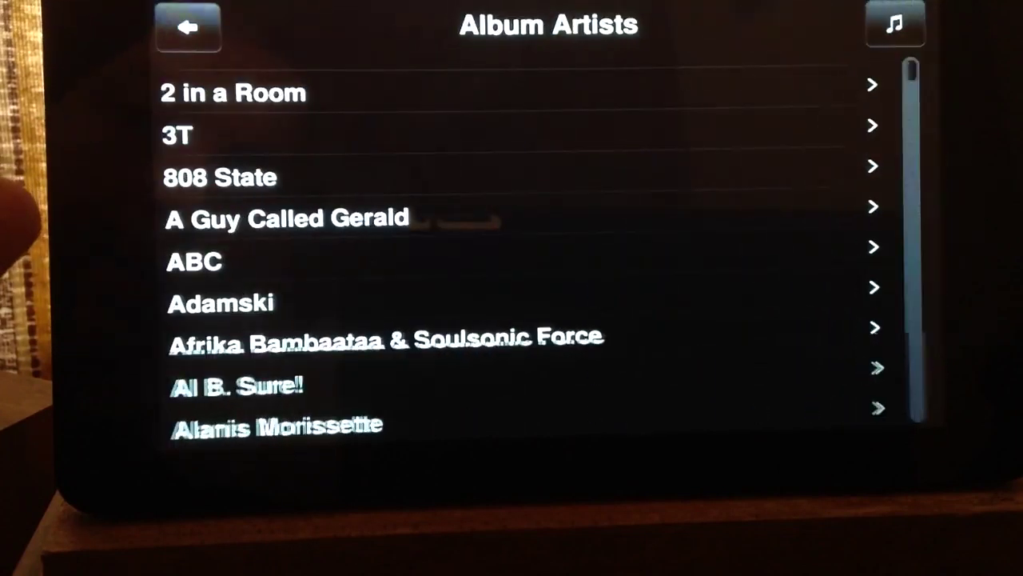
{"action": "left_click", "coordinate": [192, 27]}
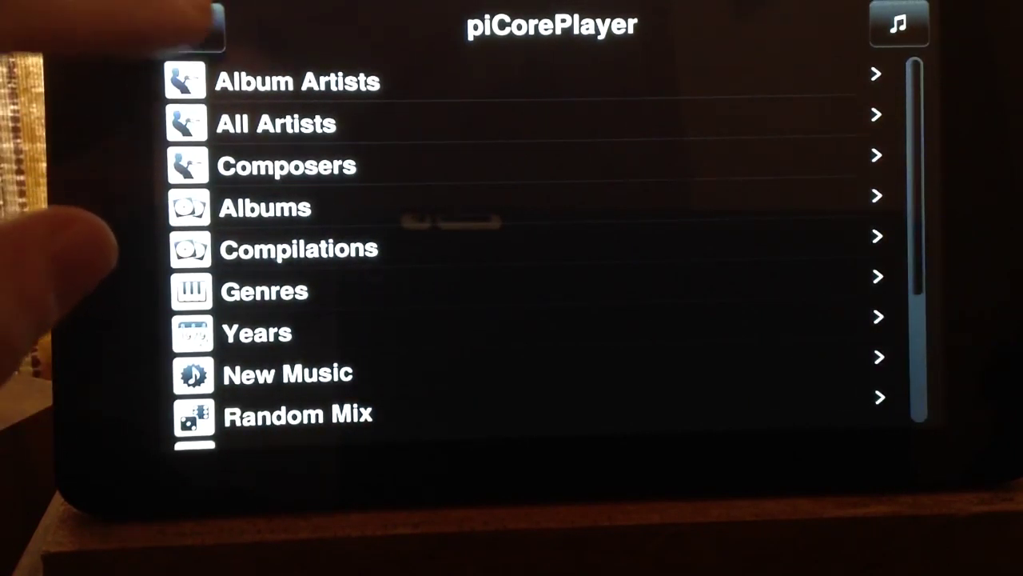
{"action": "left_click", "coordinate": [192, 27]}
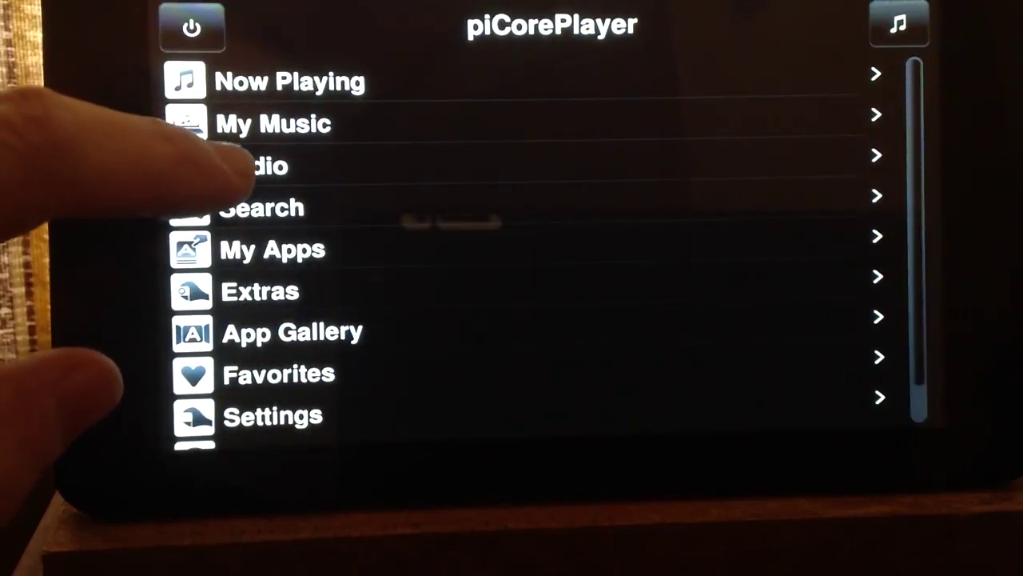
{"action": "left_click", "coordinate": [252, 165]}
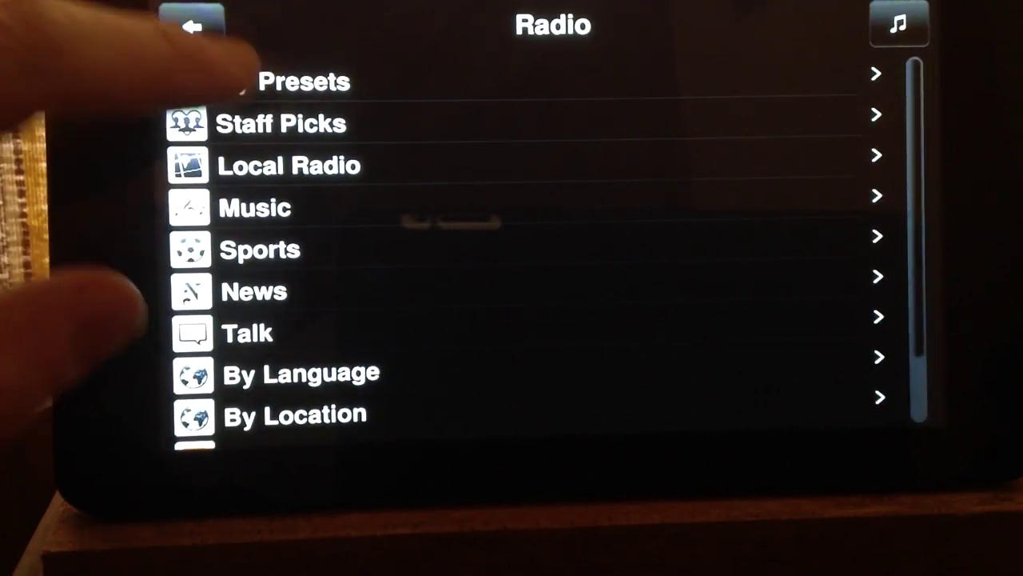